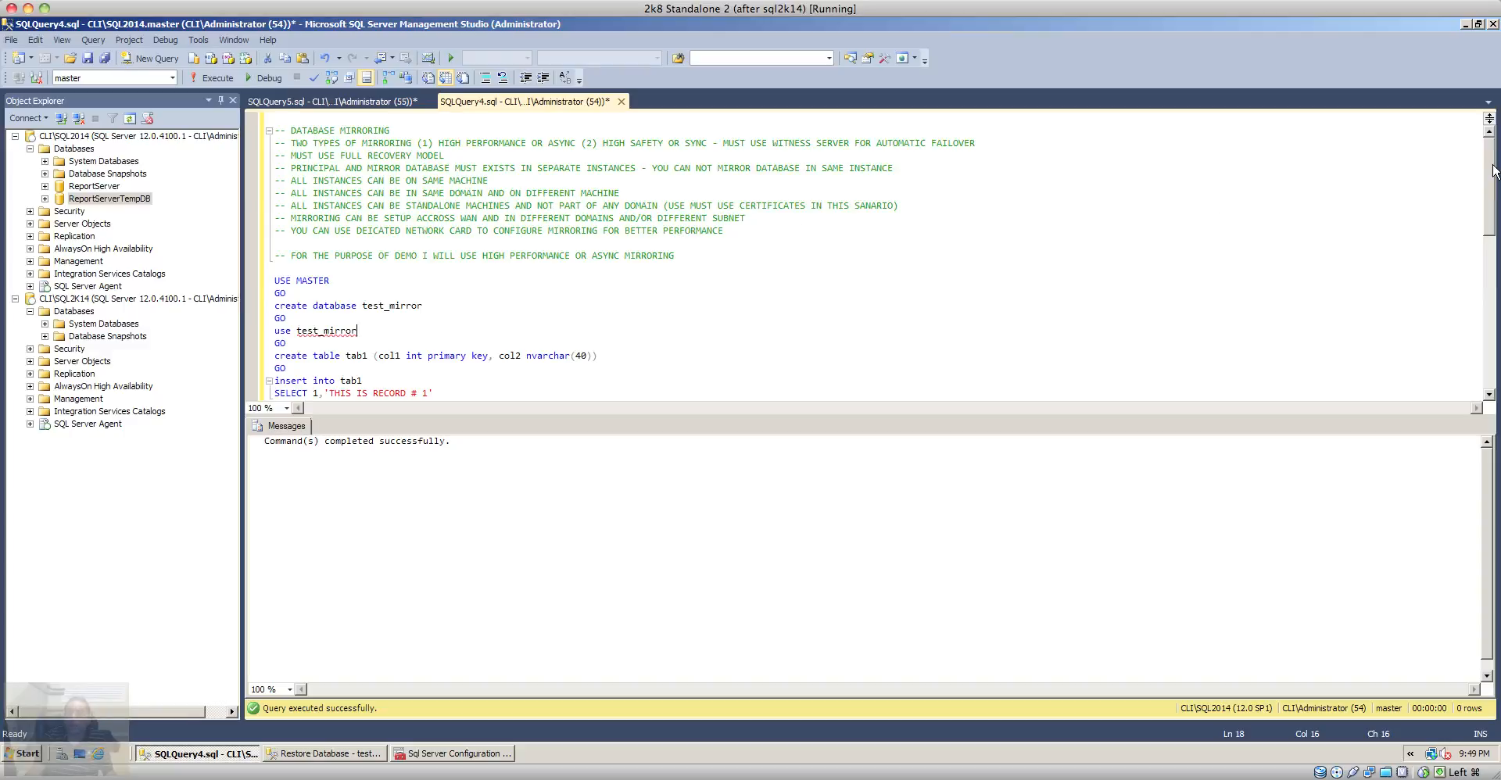
{"action": "left_click_drag", "start_coordinate": [1492, 169], "coordinate": [1492, 218]}
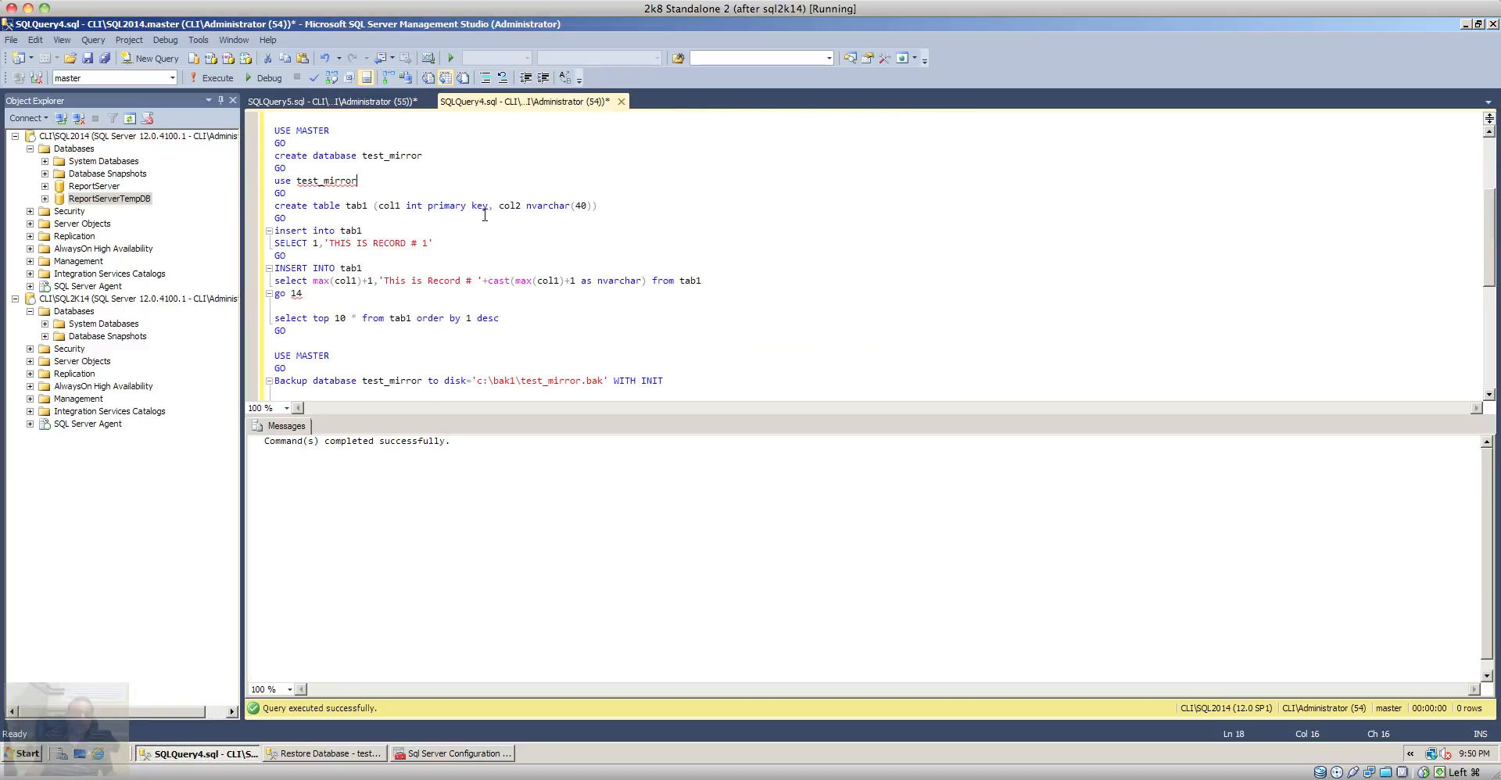
- Run the script creating test_mirror with tab1's 15 records and list the ten newest
{"action": "left_click_drag", "start_coordinate": [296, 331], "coordinate": [269, 132]}
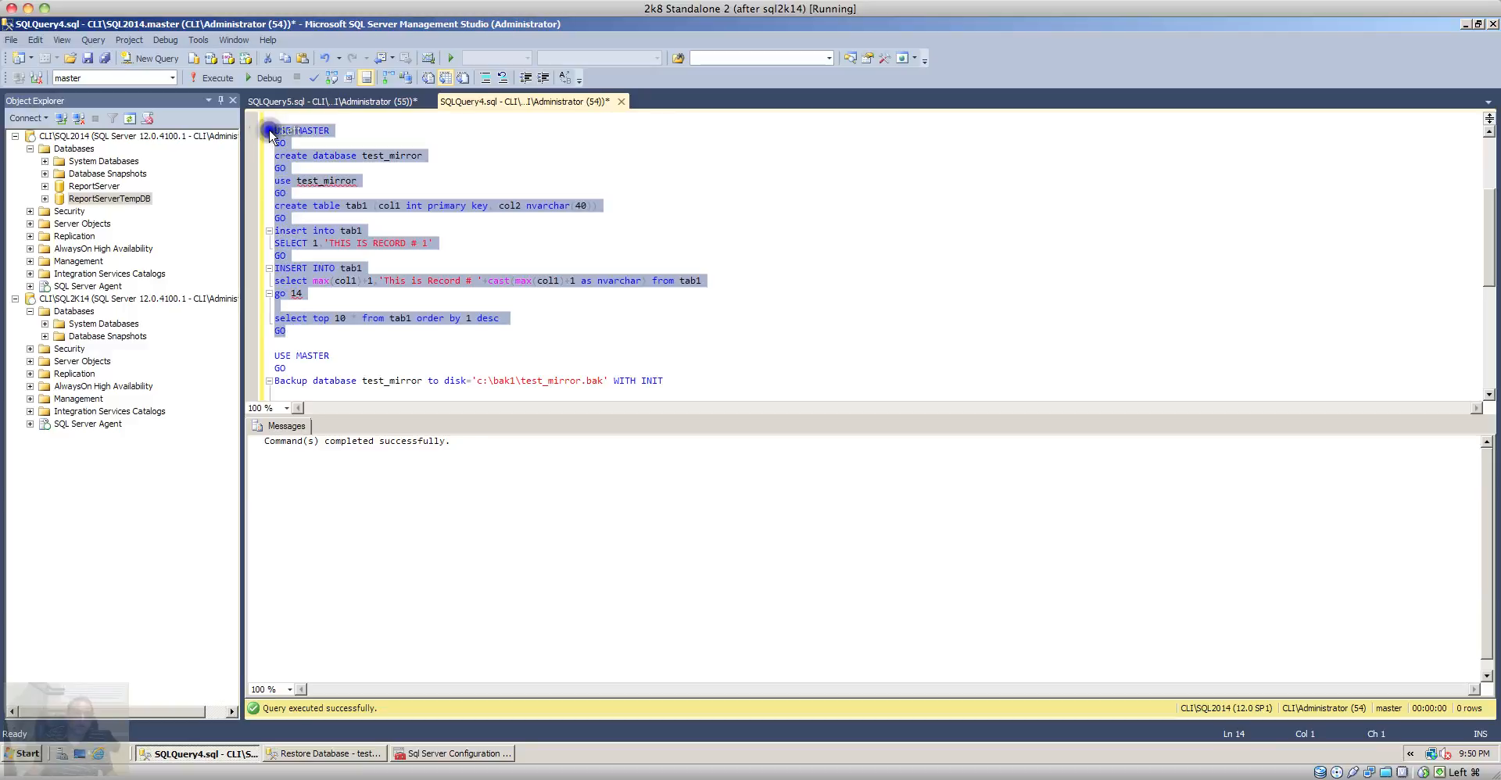
{"action": "left_click", "coordinate": [218, 77]}
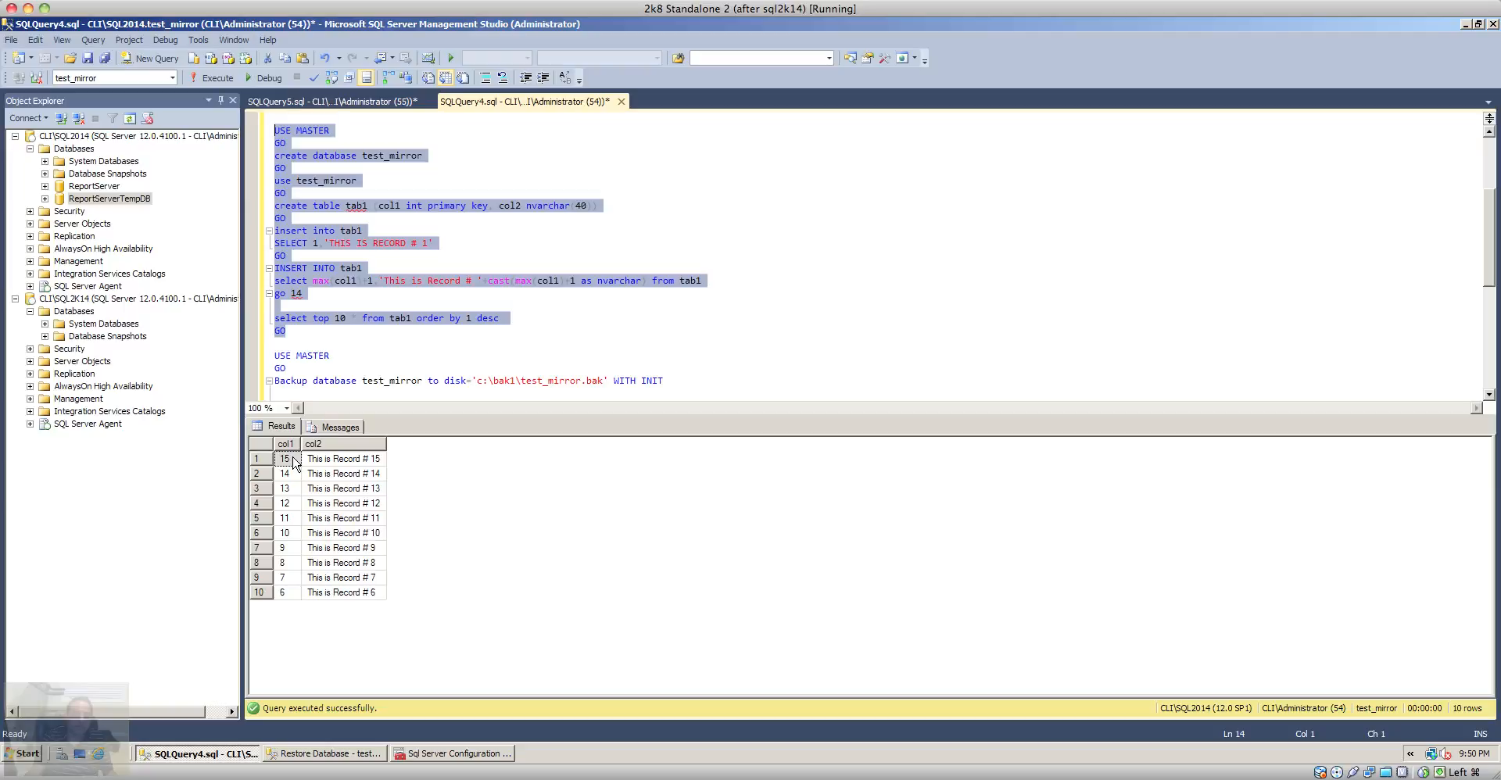
- Run the BACKUP DATABASE and BACKUP LOG statements writing test_mirror to c:\bak1
{"action": "left_click", "coordinate": [534, 319]}
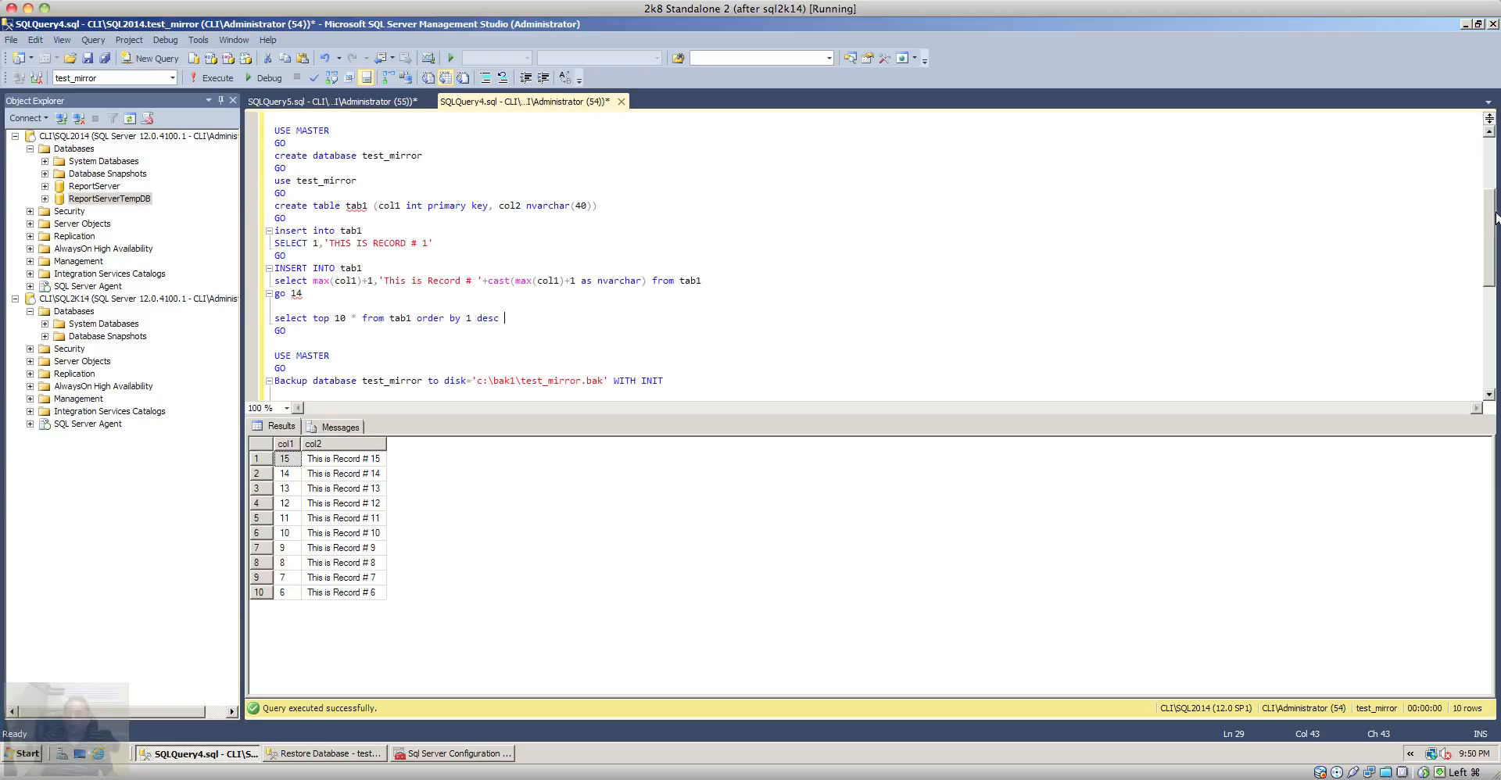
{"action": "left_click_drag", "start_coordinate": [1495, 214], "coordinate": [1492, 256]}
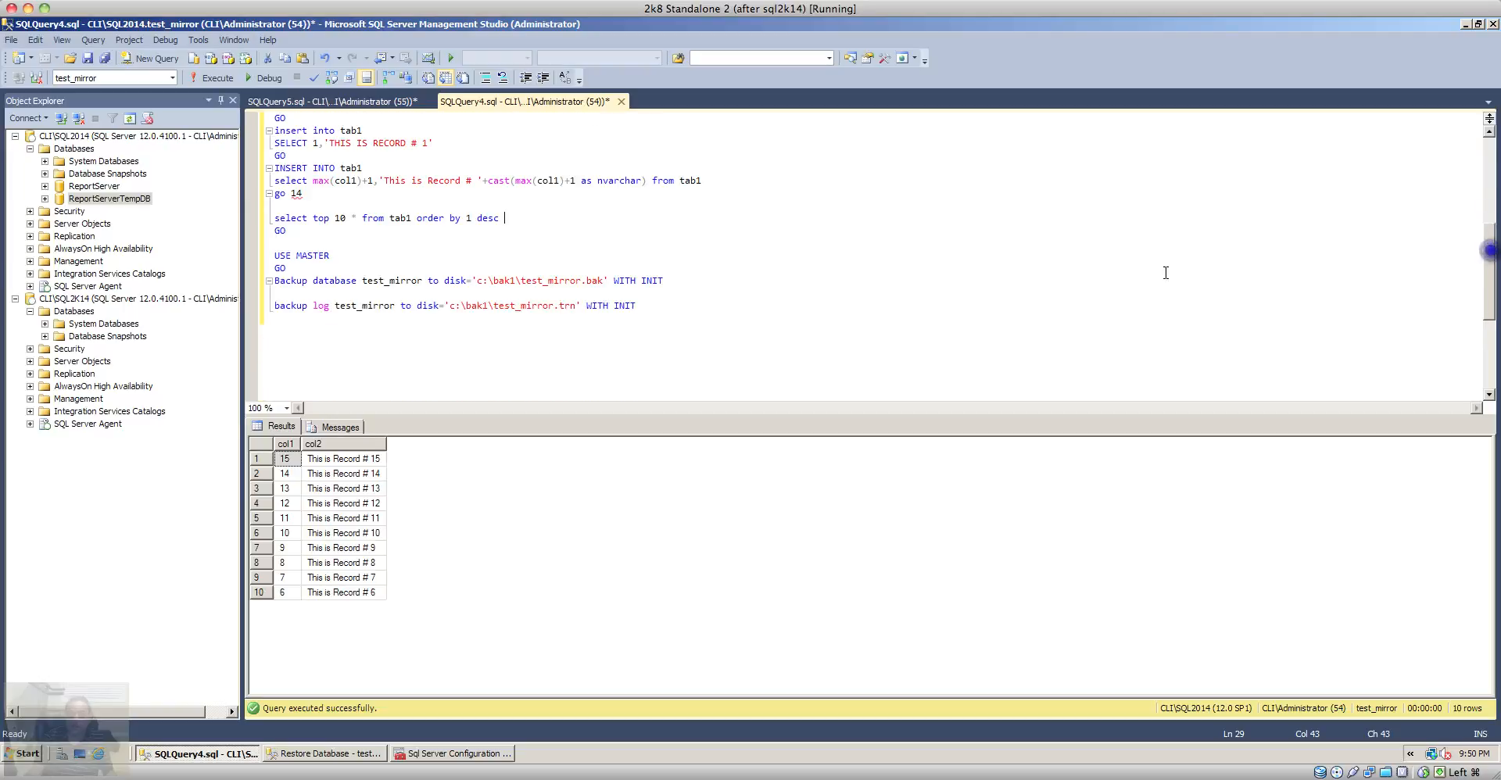
{"action": "left_click_drag", "start_coordinate": [664, 307], "coordinate": [274, 257]}
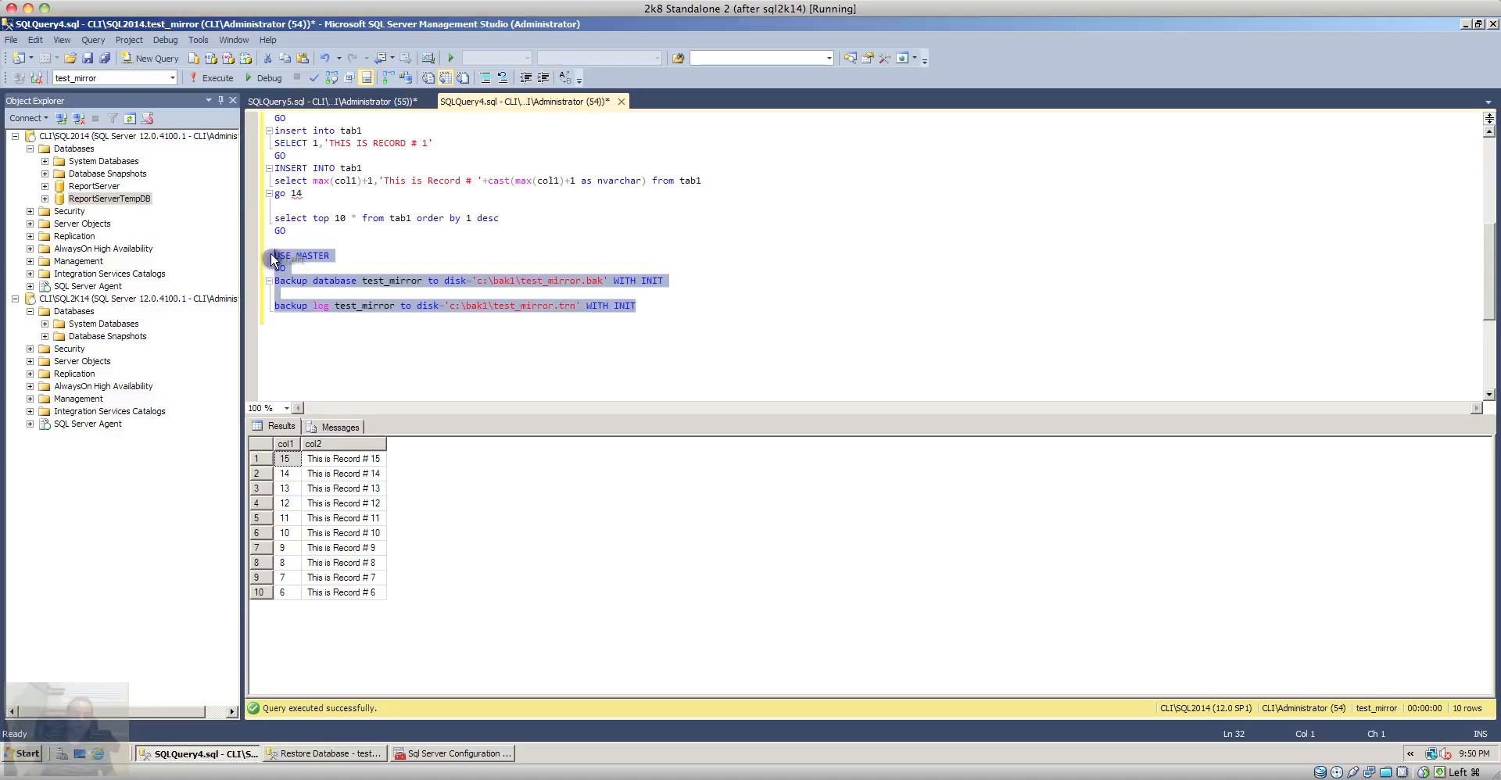
{"action": "left_click", "coordinate": [217, 78]}
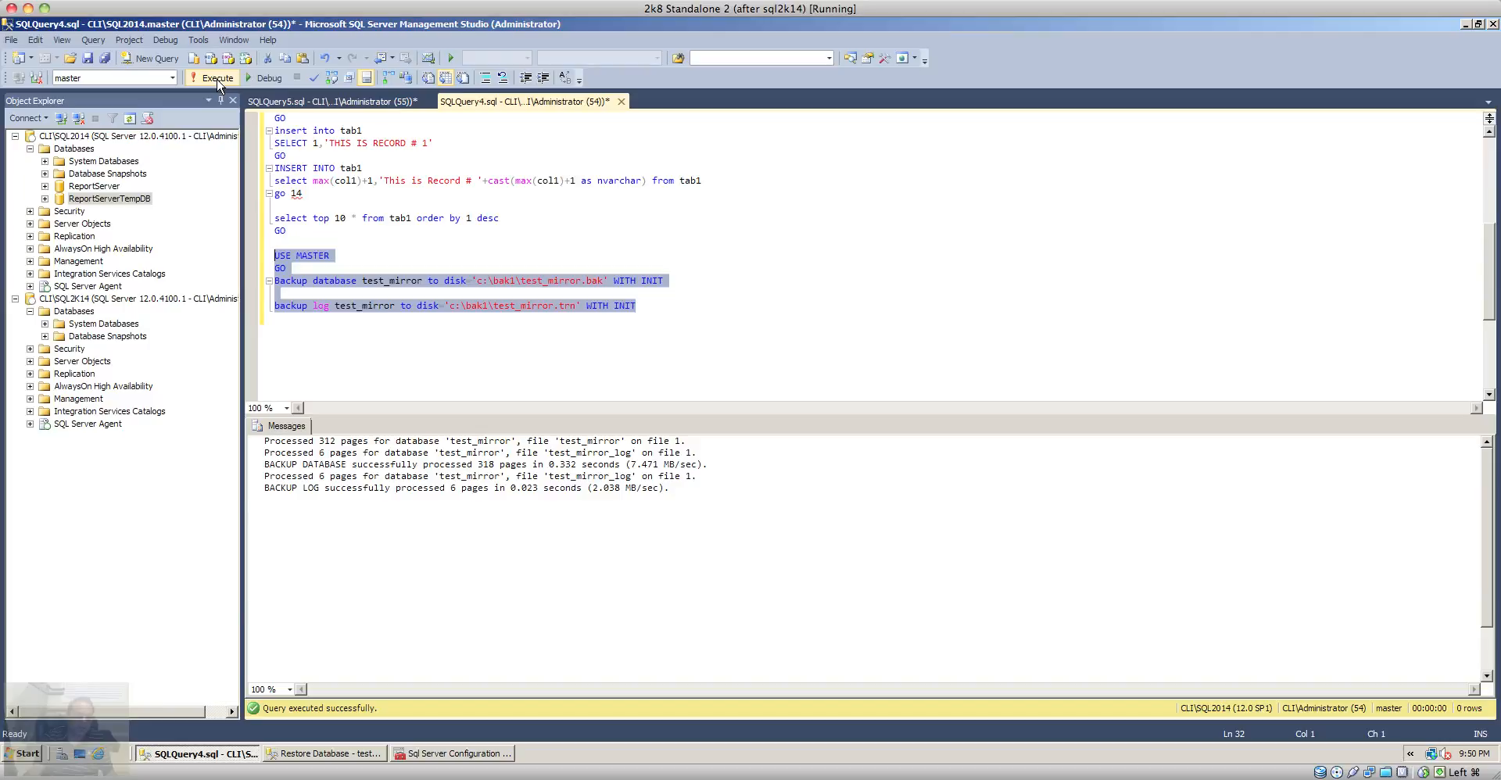
- Refresh Object Explorer to show test_mirror and switch to the SQL2K14 restore script
{"action": "left_click", "coordinate": [86, 312]}
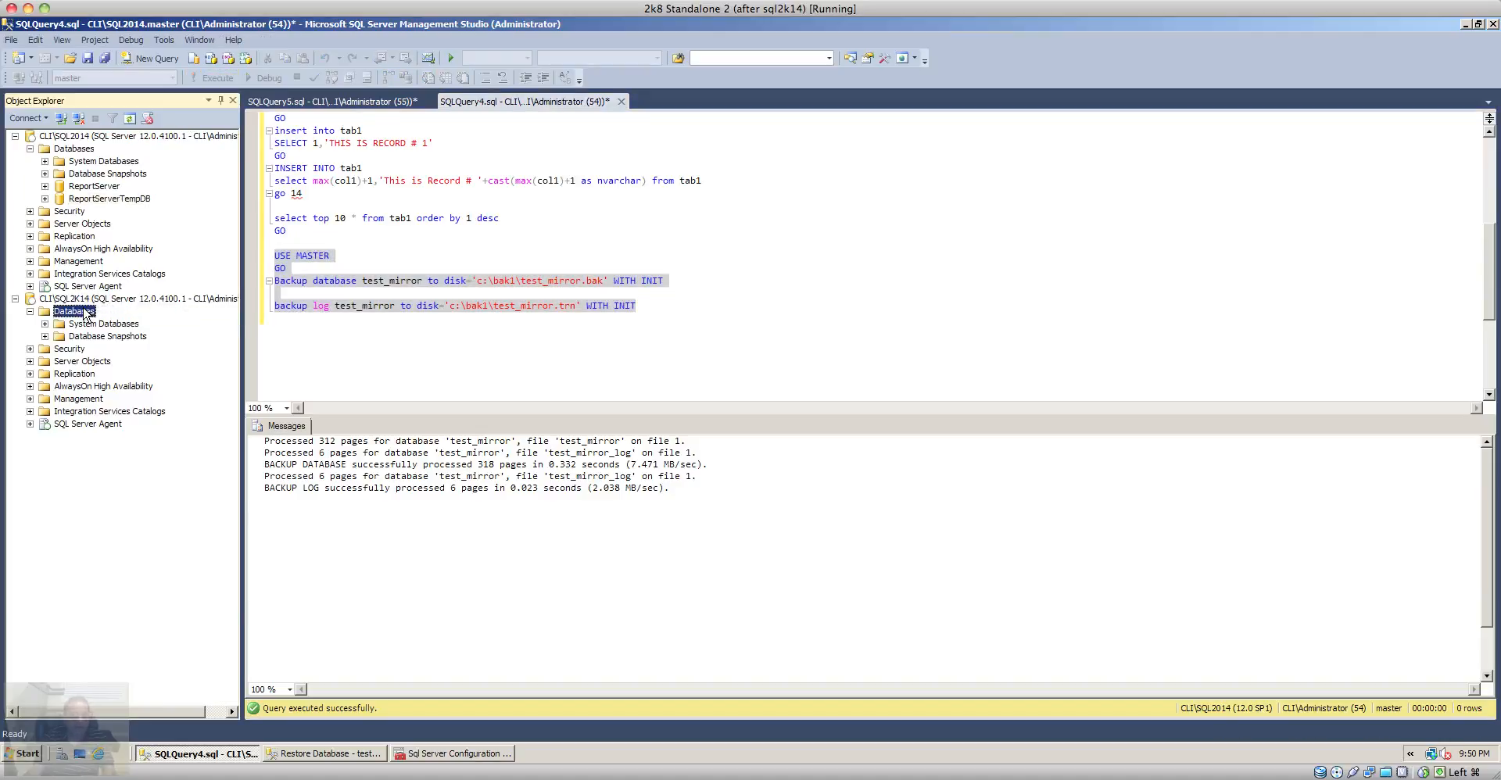
{"action": "left_click", "coordinate": [86, 150]}
{"action": "key", "text": "F5"}
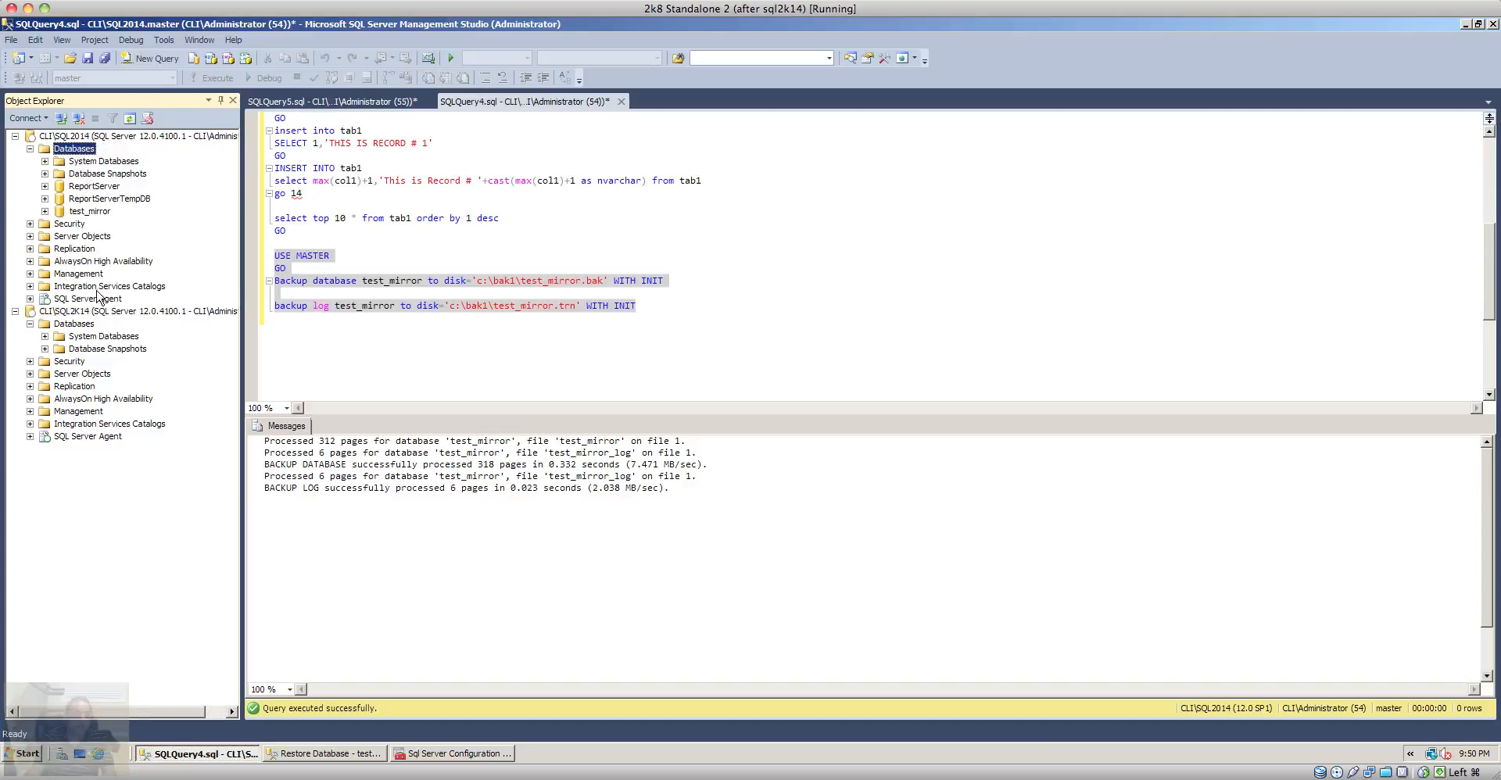
{"action": "left_click", "coordinate": [74, 324]}
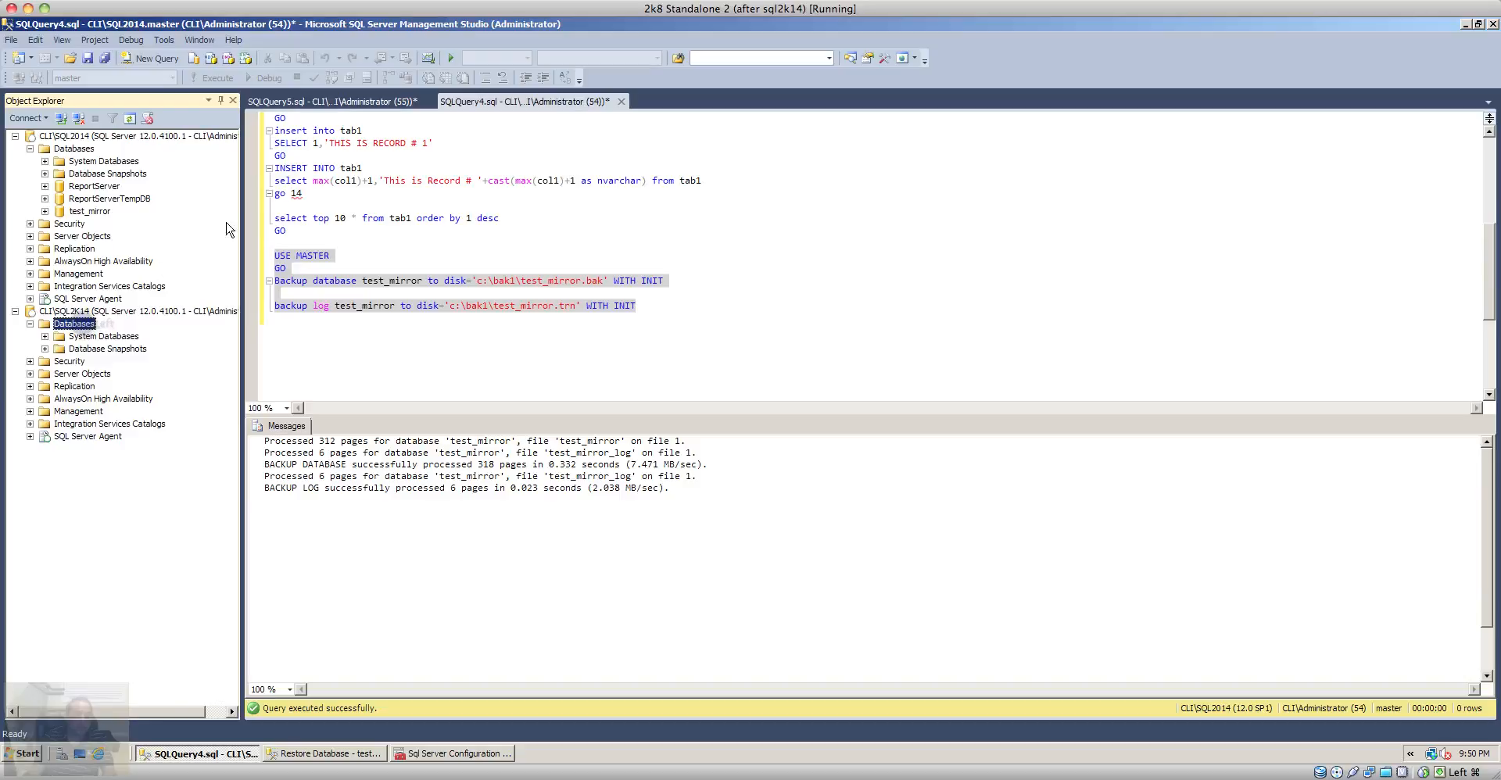
{"action": "left_click", "coordinate": [353, 105]}
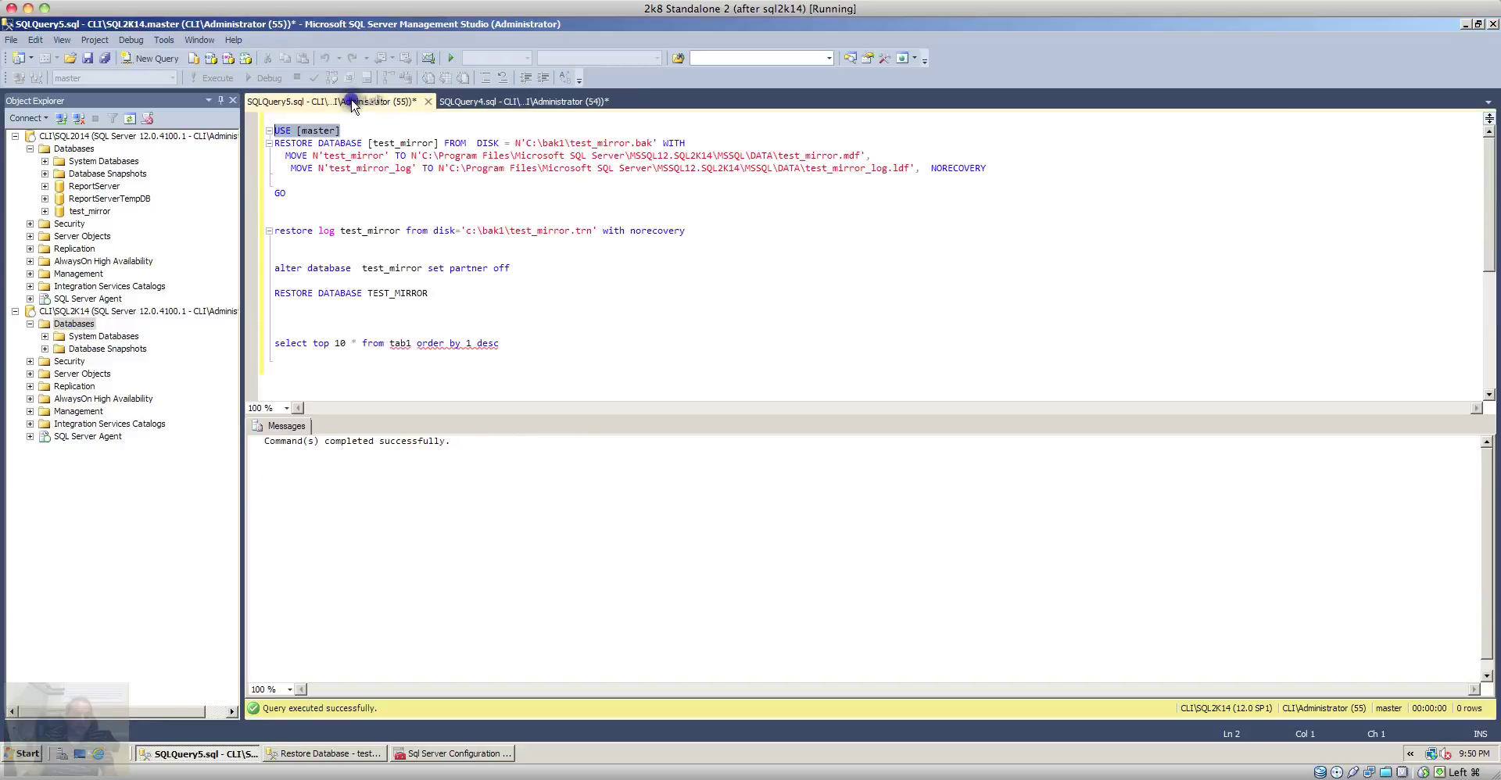
- Restore test_mirror's full backup on SQL2K14 with NORECOVERY
{"action": "left_click", "coordinate": [333, 187]}
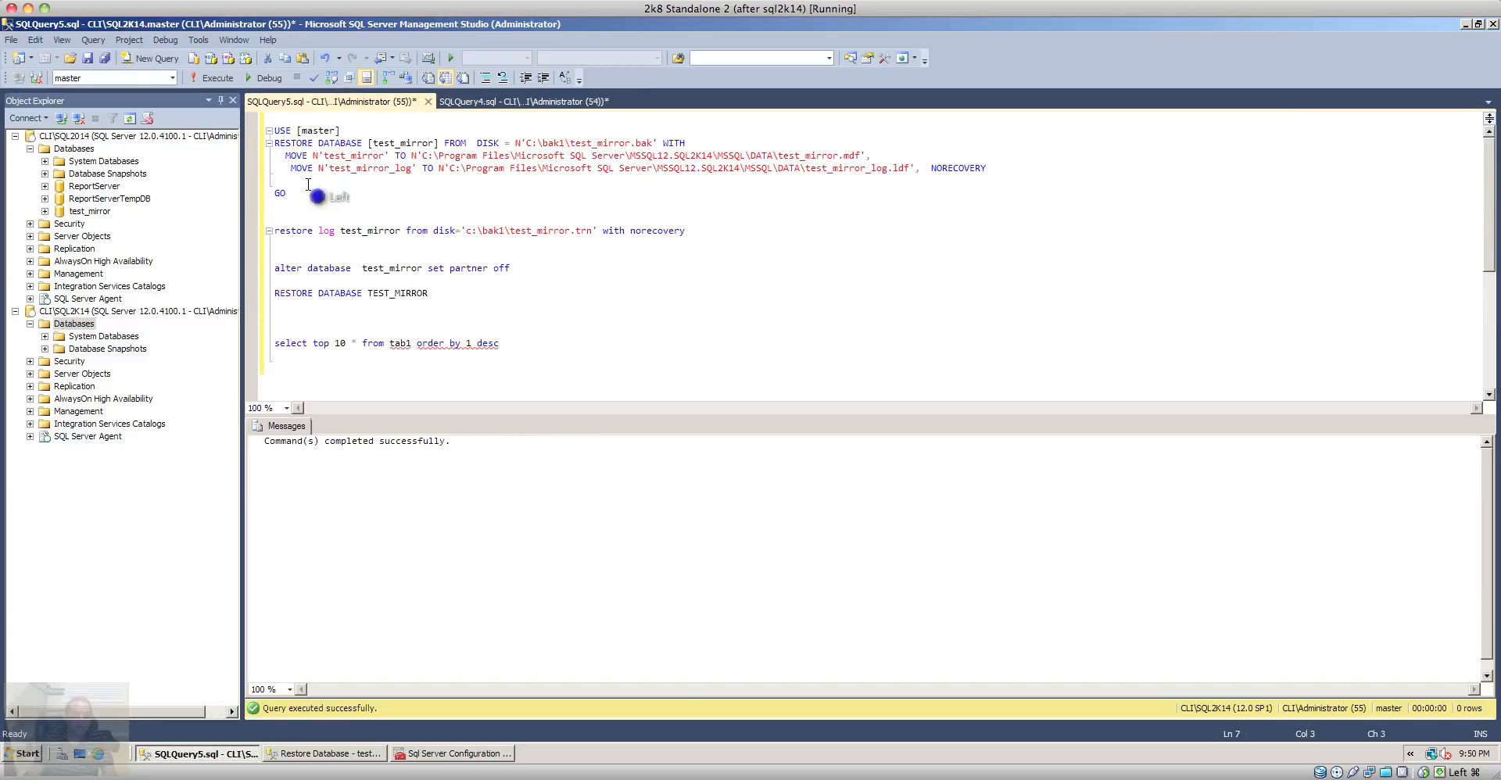
{"action": "left_click_drag", "start_coordinate": [323, 194], "coordinate": [270, 129]}
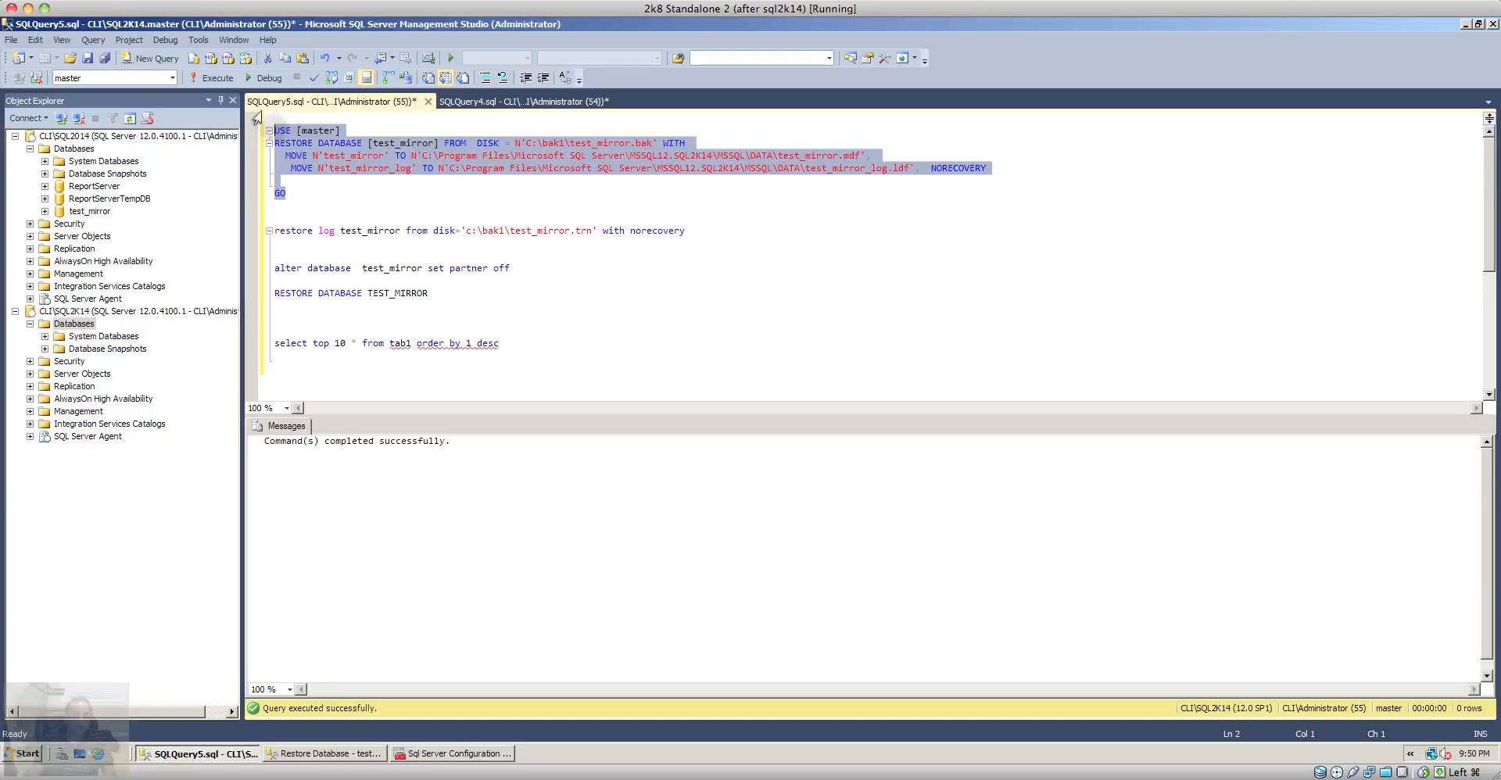
{"action": "left_click", "coordinate": [218, 78]}
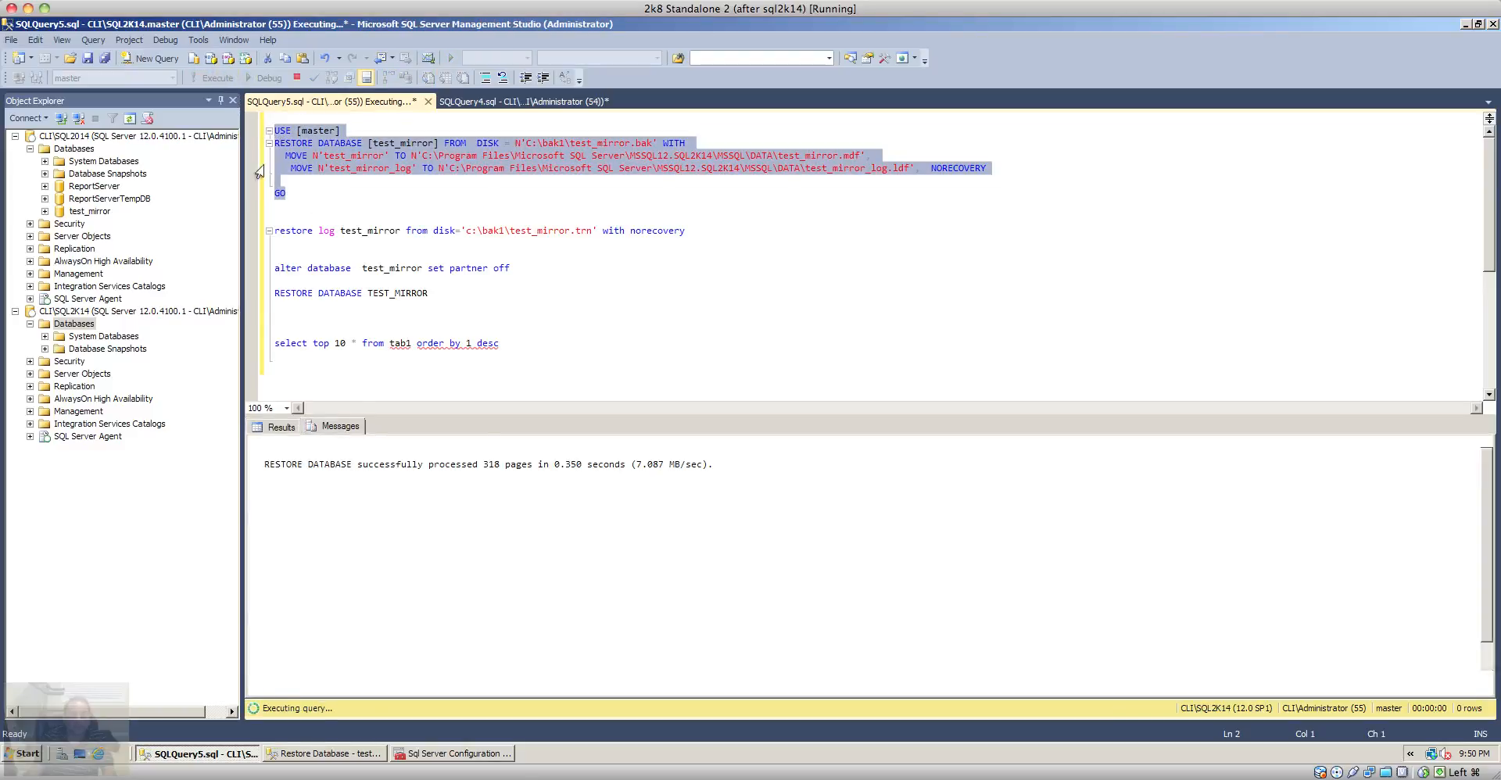
- Apply the transaction log restore to test_mirror with NORECOVERY
{"action": "left_click", "coordinate": [714, 233]}
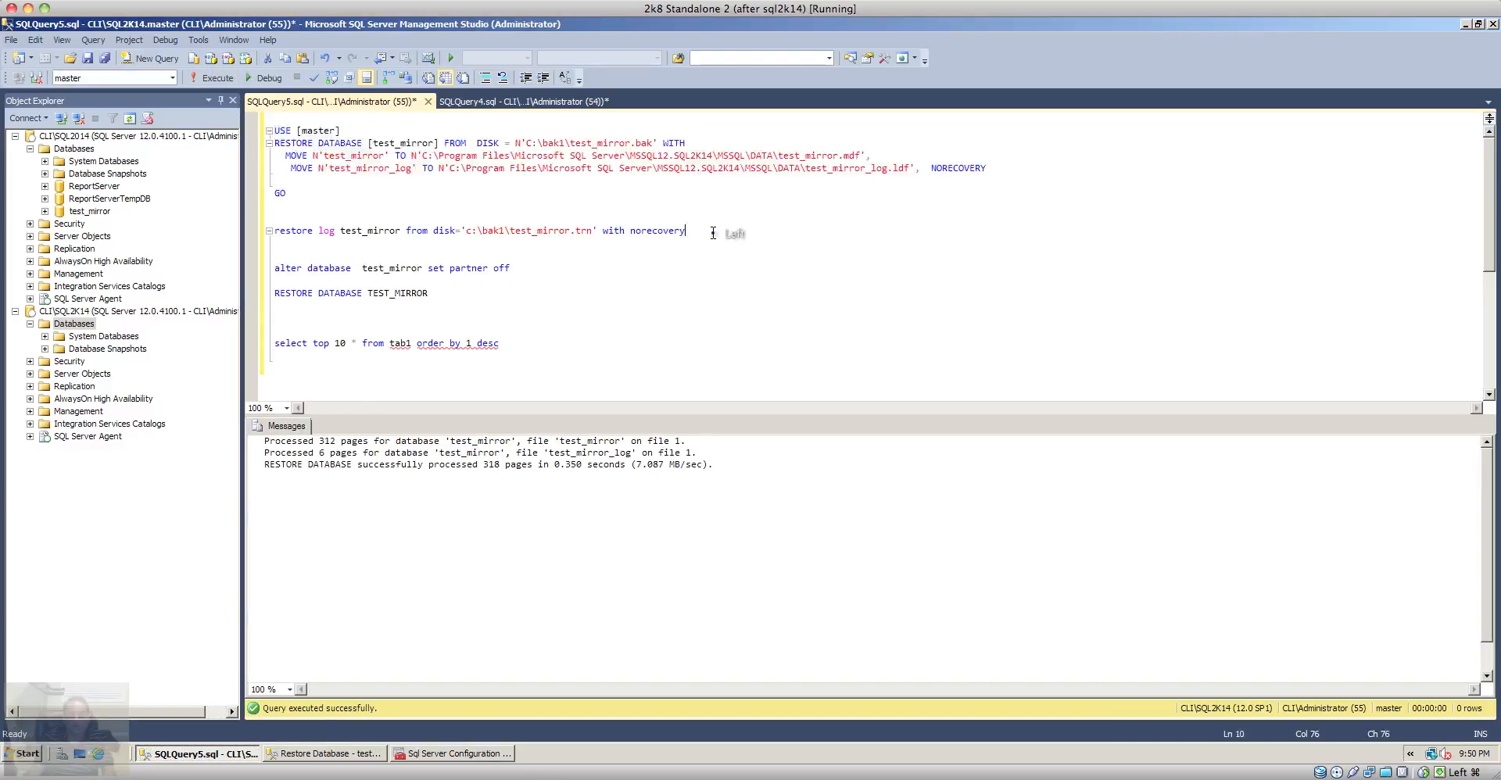
{"action": "left_click", "coordinate": [1023, 167]}
{"action": "left_click_drag", "start_coordinate": [1024, 168], "coordinate": [926, 170]}
{"action": "left_click_drag", "start_coordinate": [693, 231], "coordinate": [271, 231]}
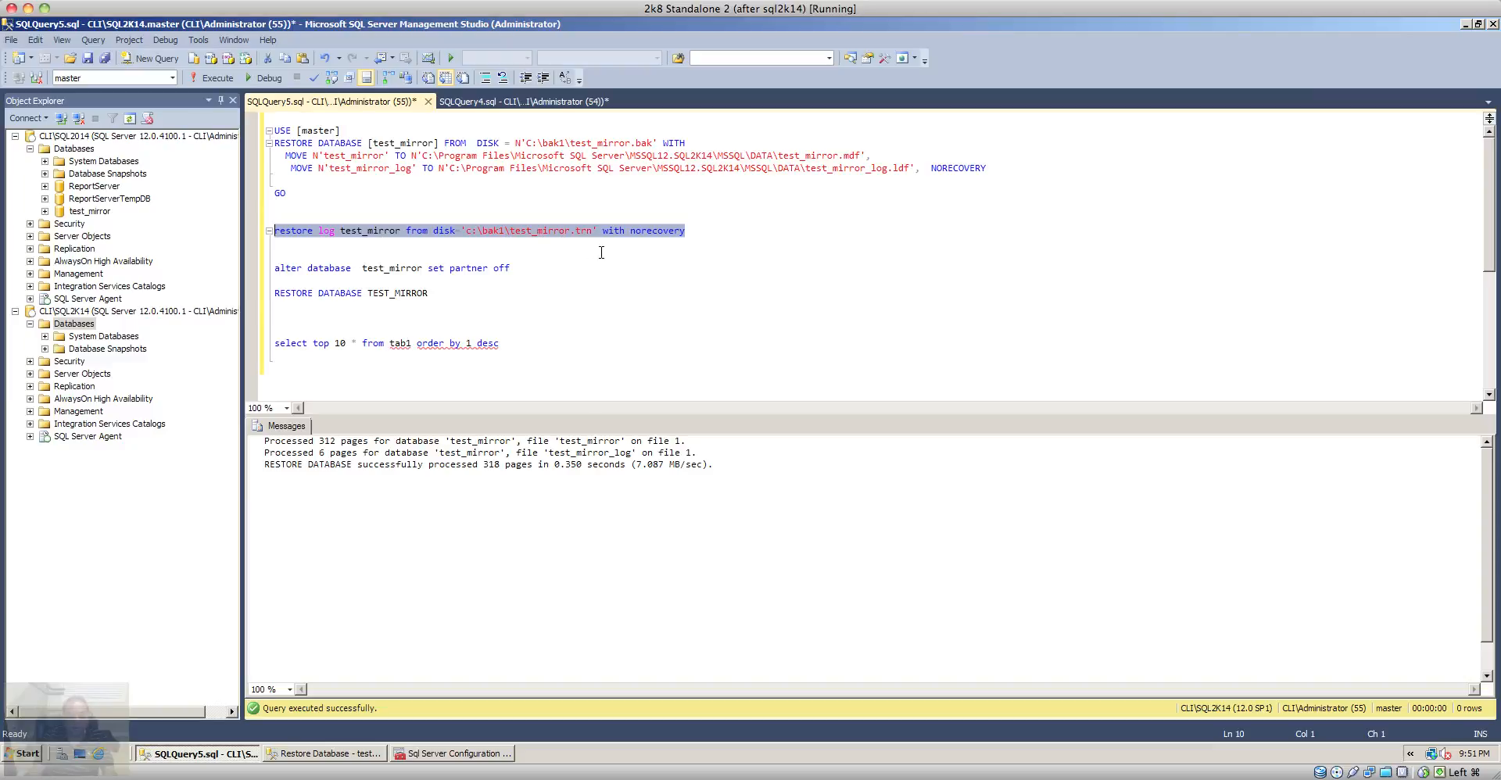
{"action": "left_click", "coordinate": [218, 78]}
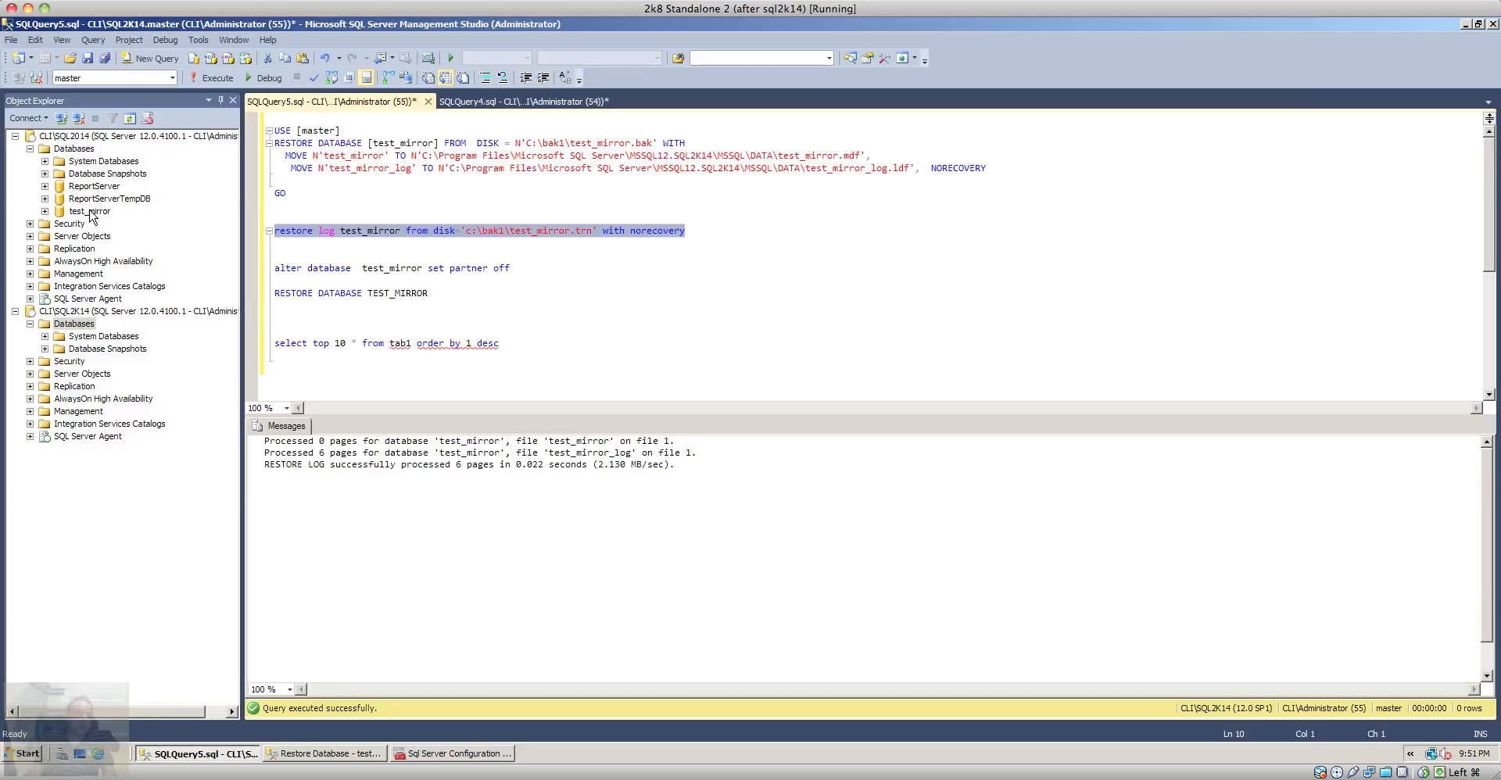
- Launch Configure Security from test_mirror's Mirroring properties page on SQL2014
{"action": "right_click", "coordinate": [92, 211]}
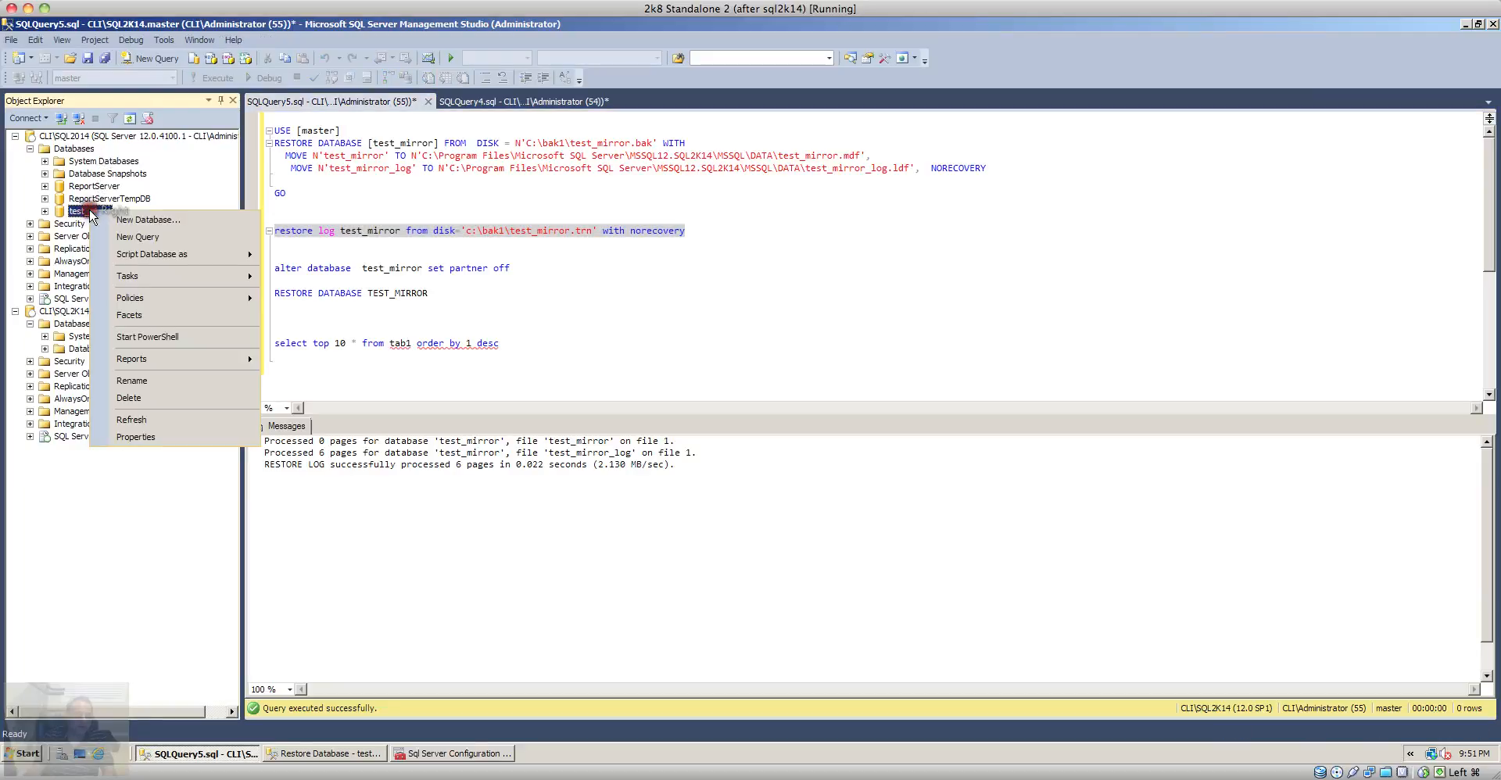
{"action": "left_click", "coordinate": [136, 438]}
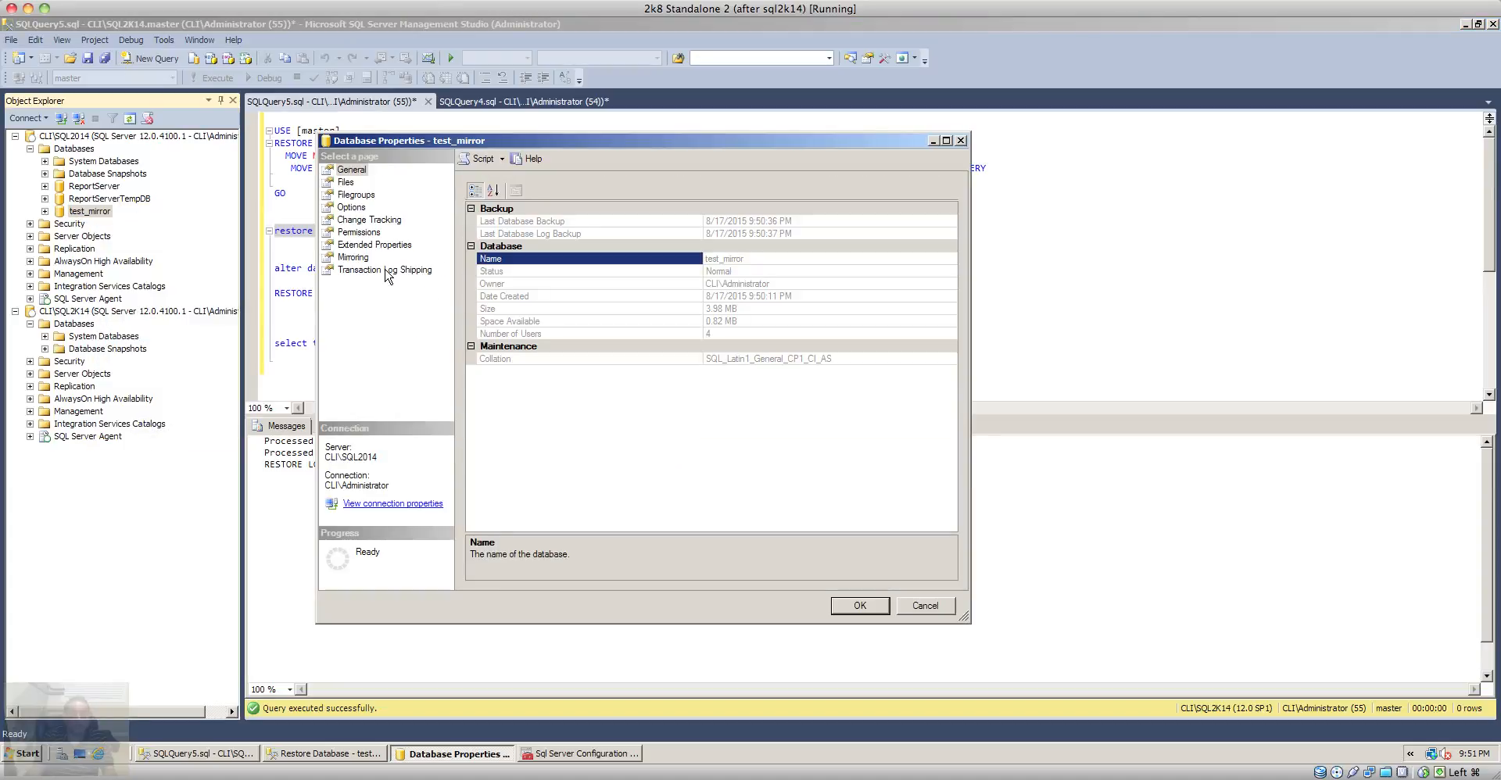
{"action": "left_click", "coordinate": [355, 257]}
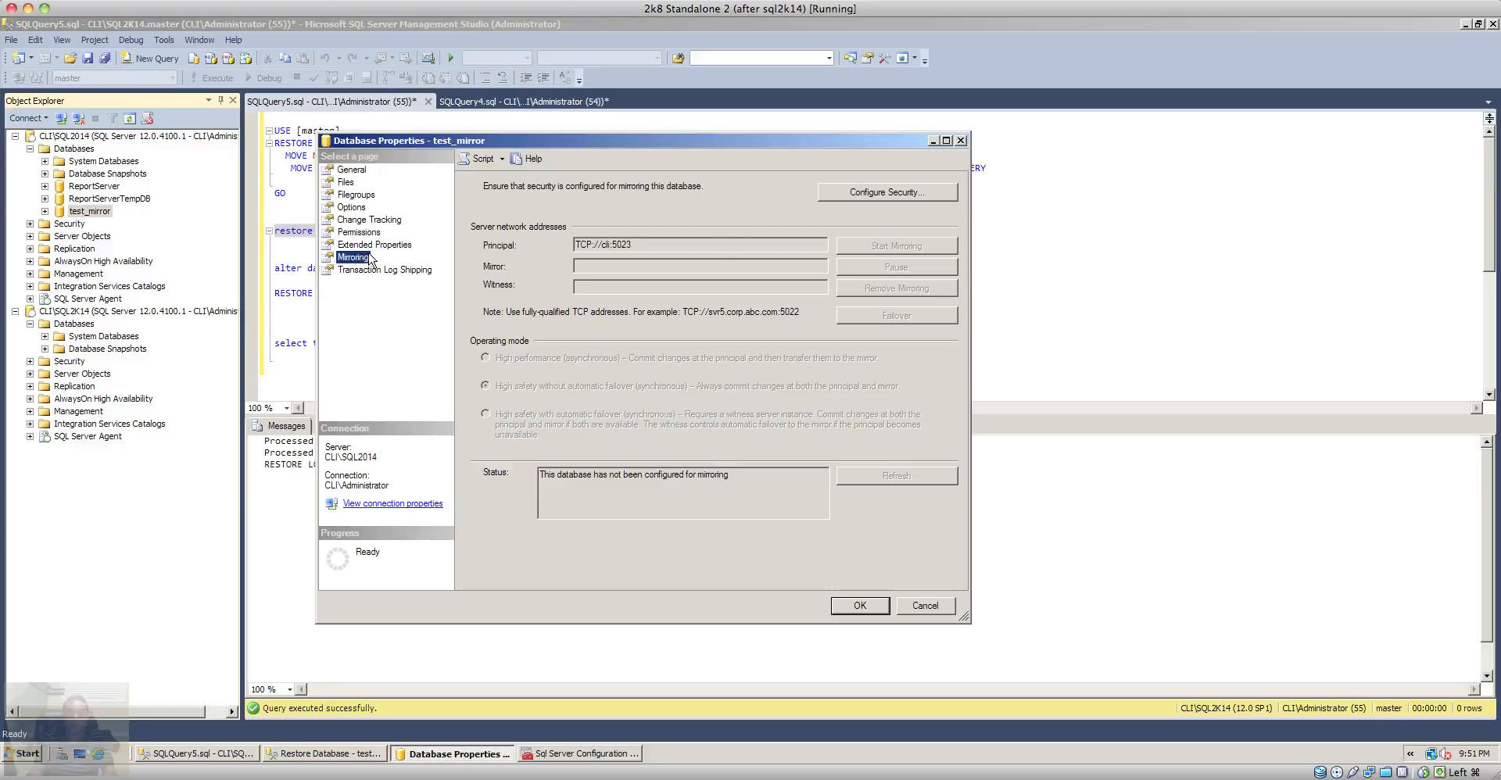
{"action": "left_click", "coordinate": [863, 197]}
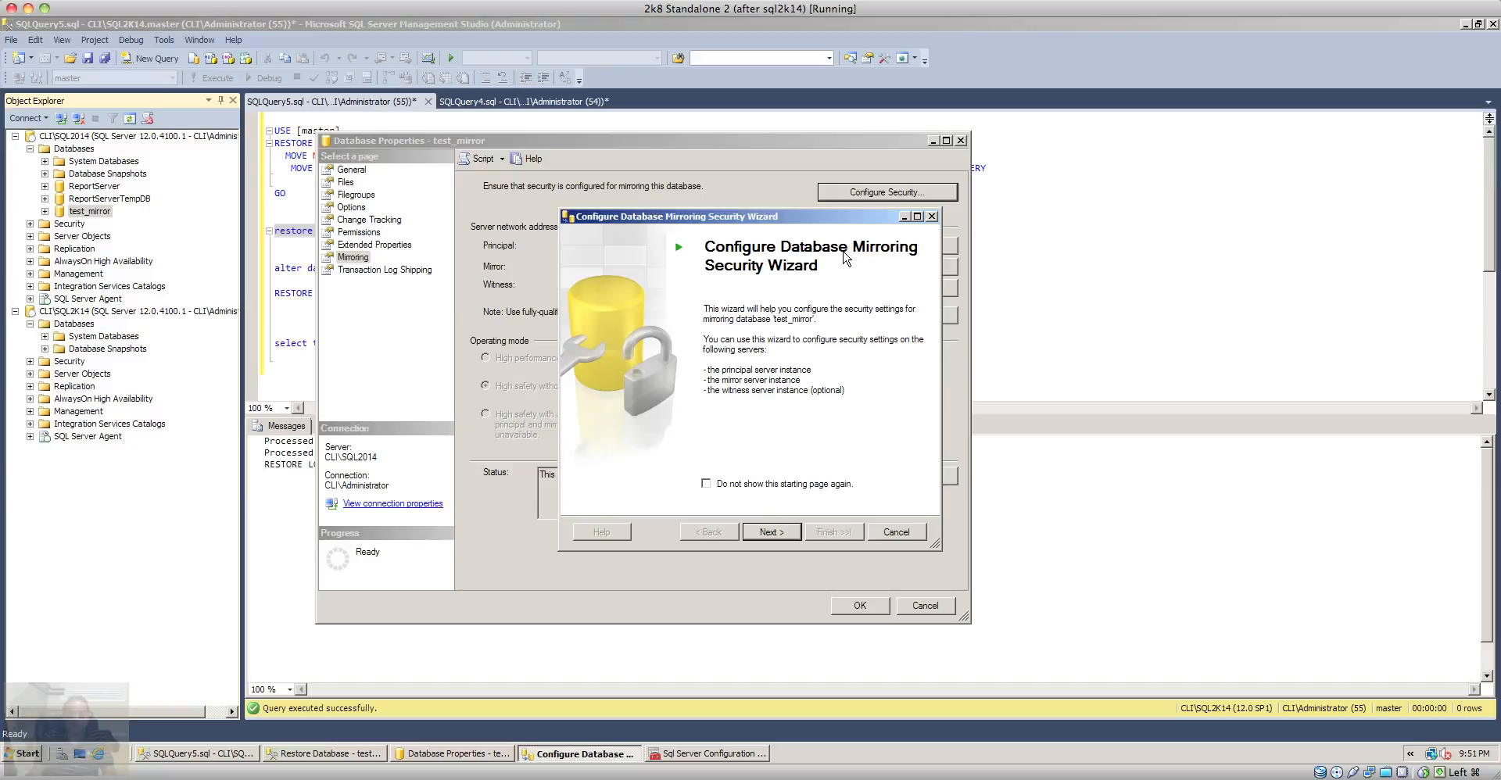
- Advance the wizard without a witness server, accepting principal settings, to the Mirror Server Instance page
{"action": "left_click", "coordinate": [764, 535]}
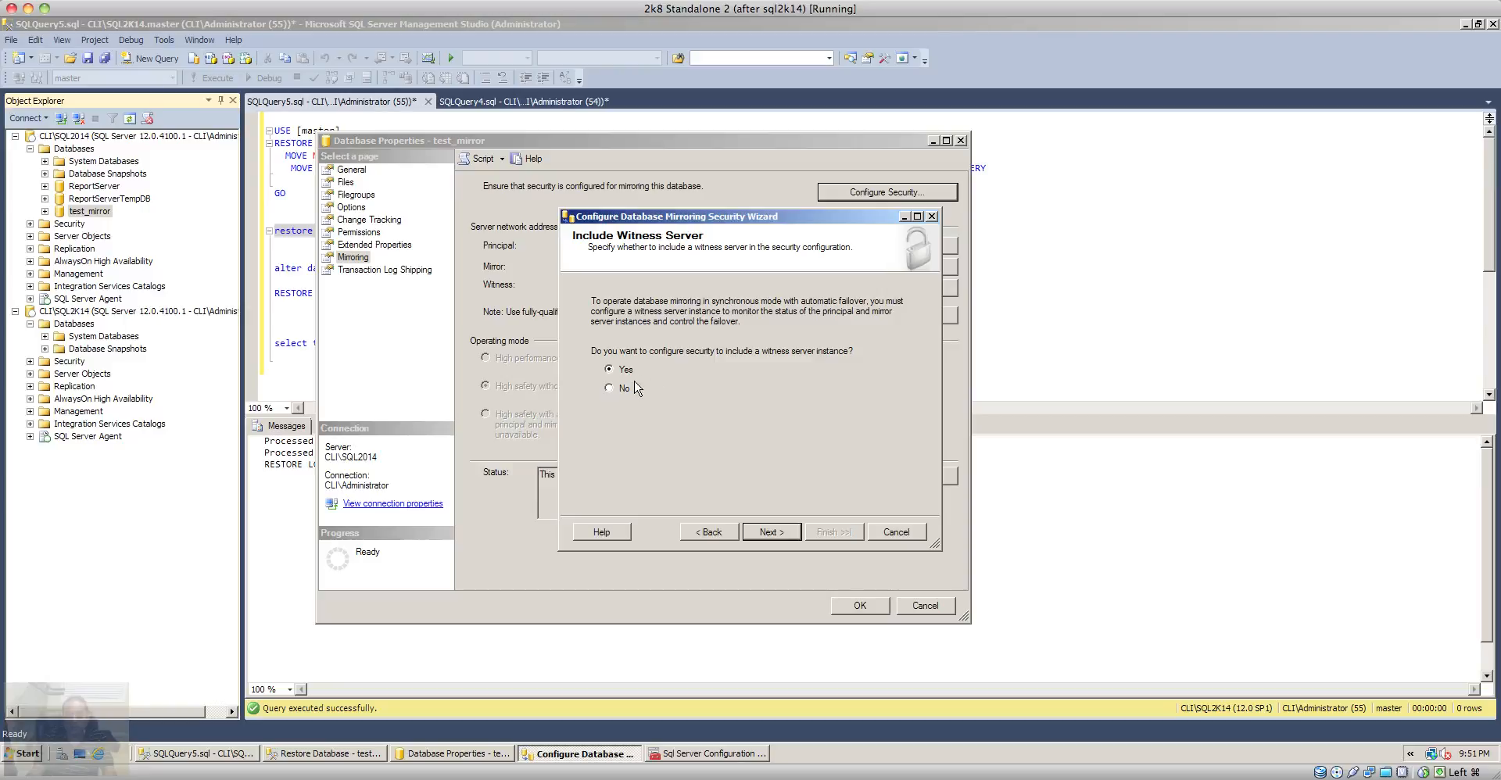
{"action": "left_click", "coordinate": [627, 390]}
{"action": "left_click", "coordinate": [771, 534]}
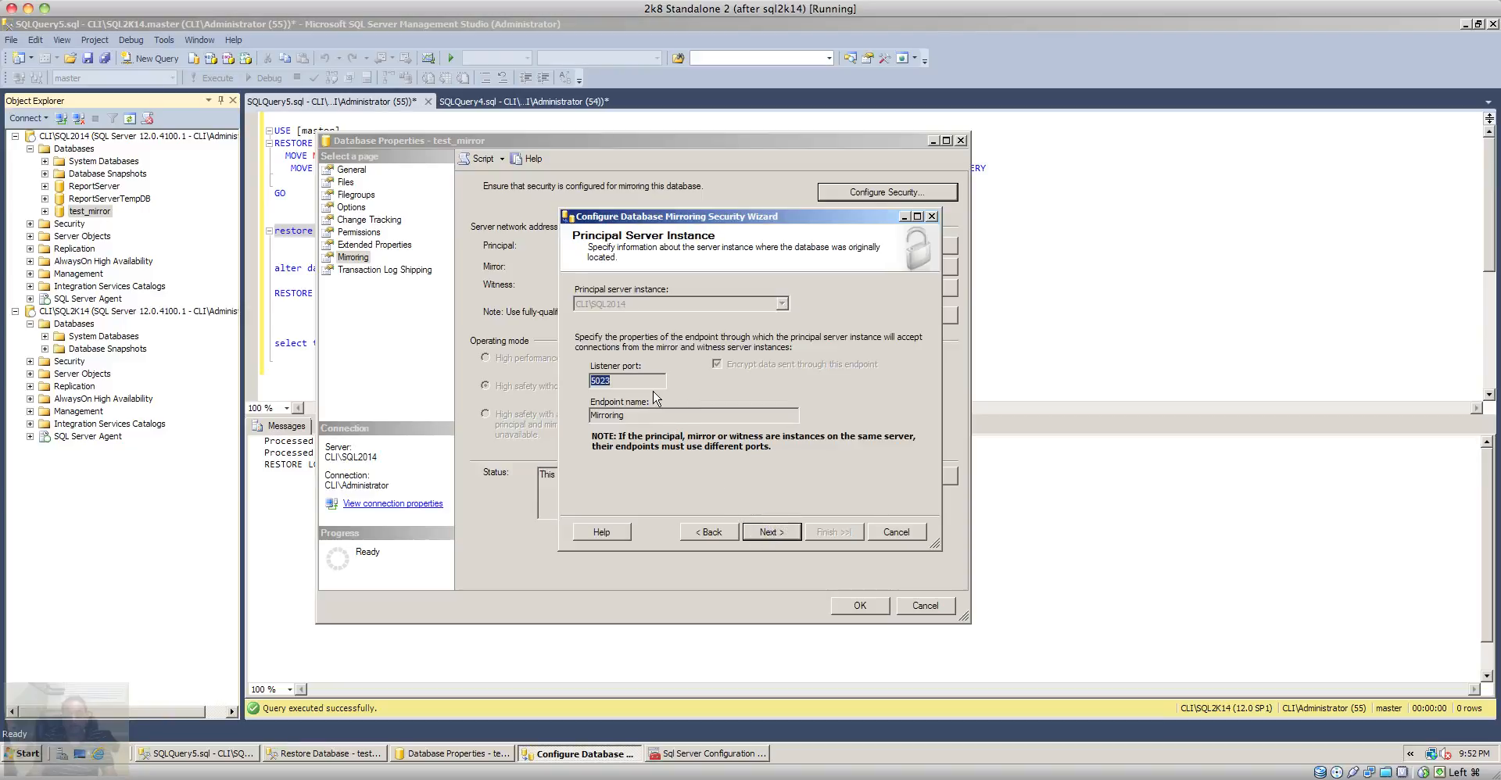
{"action": "left_click", "coordinate": [770, 533]}
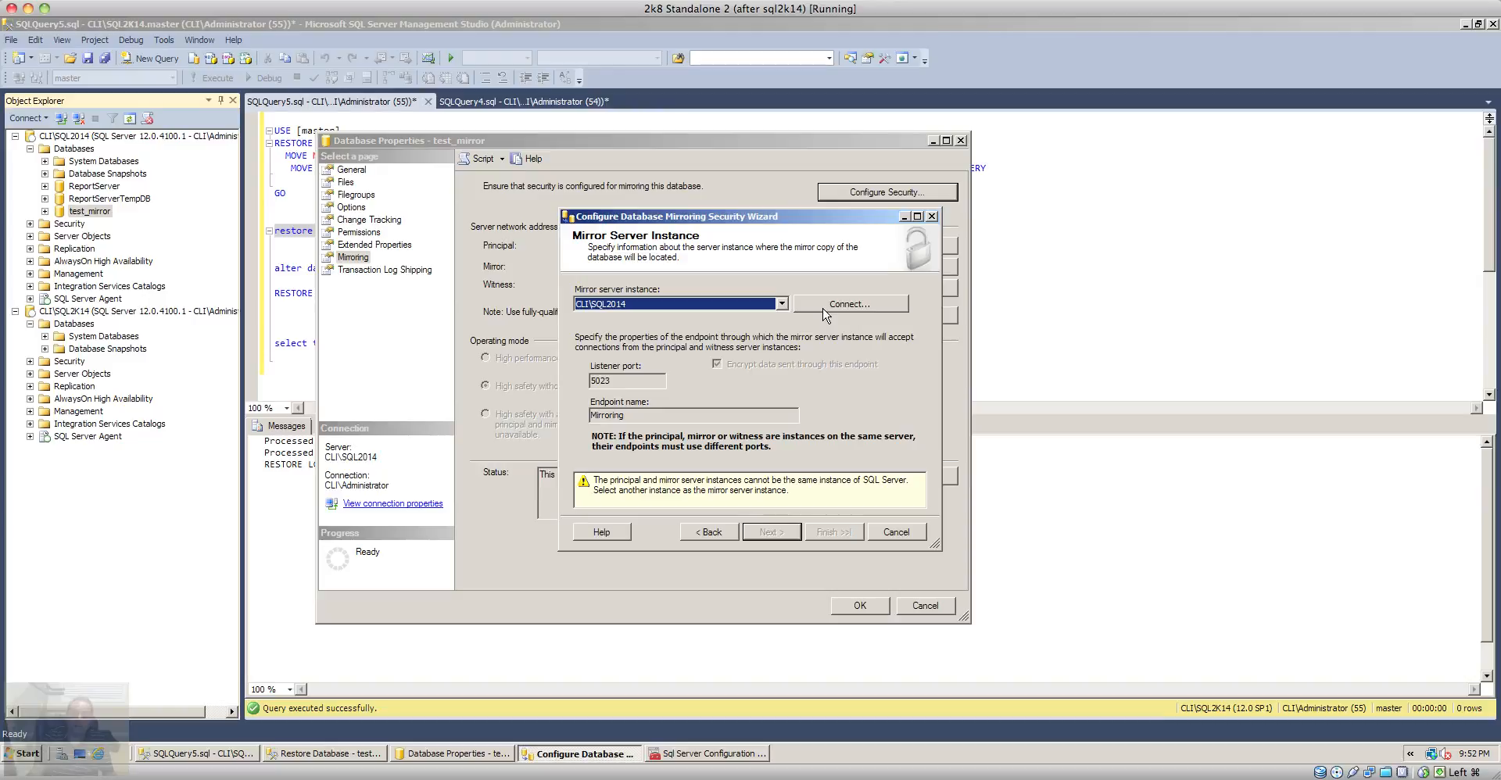
- Attempt connecting the mirror instance and dismiss the failed connection prompt
{"action": "left_click", "coordinate": [847, 304]}
{"action": "left_click", "coordinate": [695, 407]}
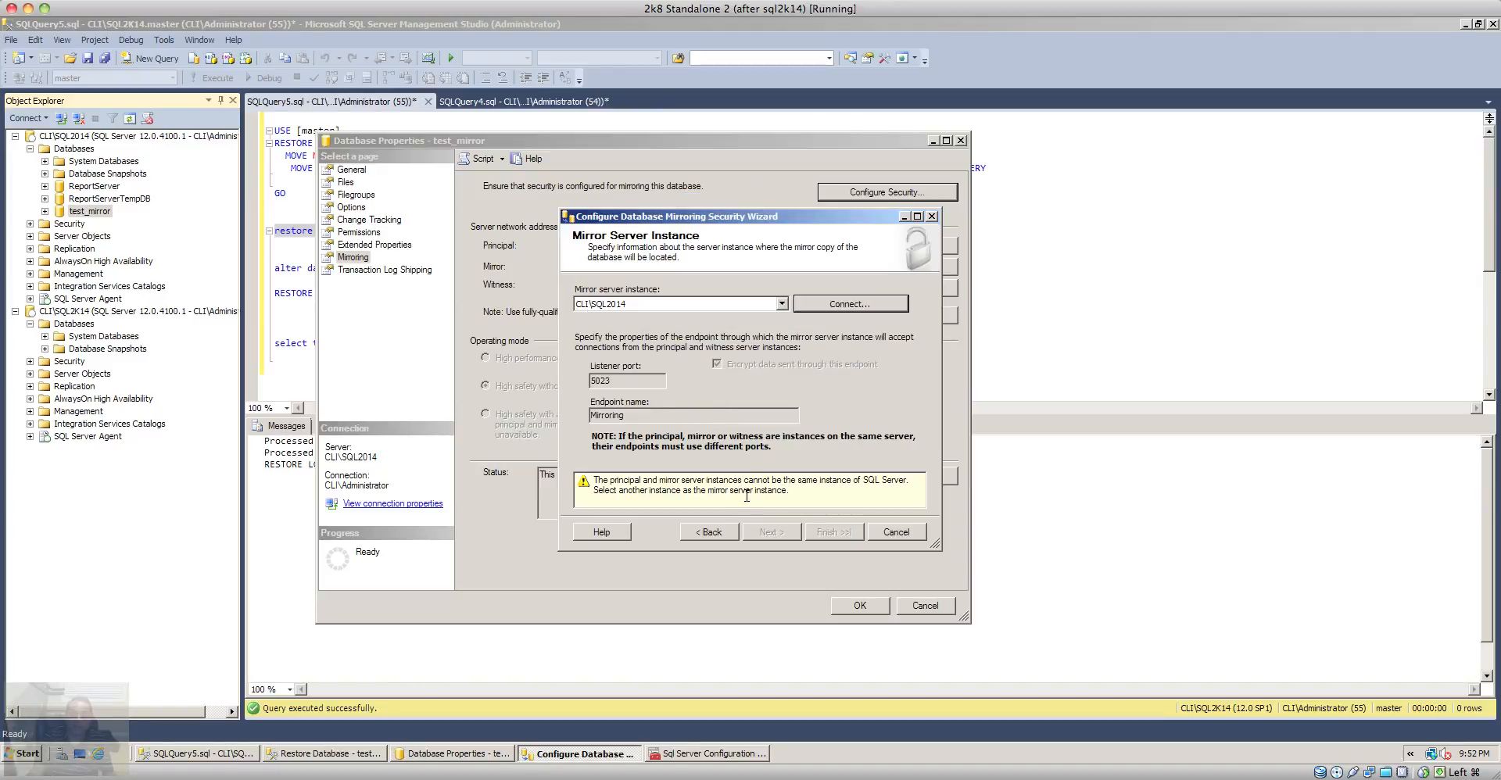
{"action": "left_click", "coordinate": [824, 305]}
{"action": "left_click", "coordinate": [676, 410]}
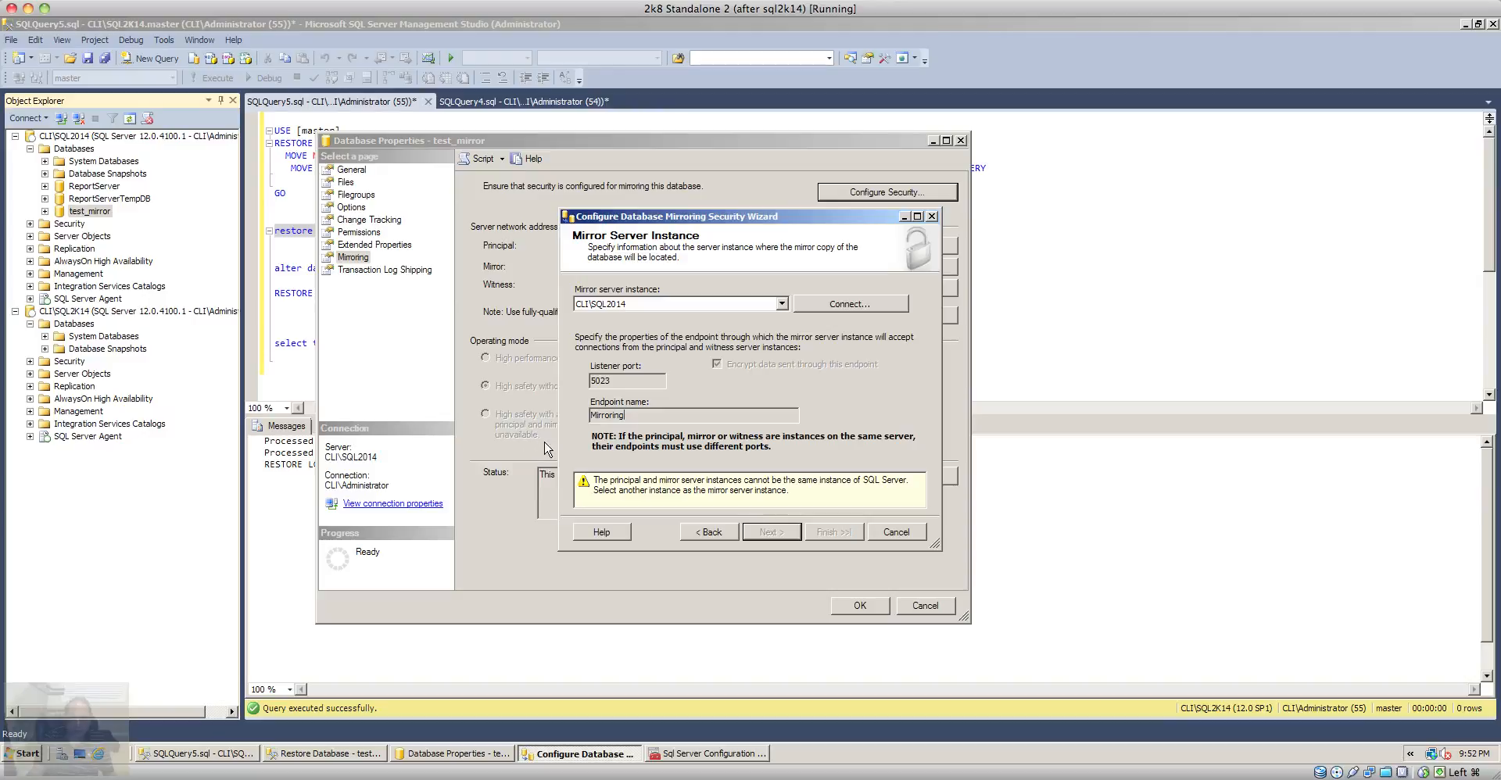
{"action": "left_click", "coordinate": [659, 476]}
- Choose CLI\SQL2K14 as the mirror server instance and connect to it
{"action": "left_click", "coordinate": [780, 306]}
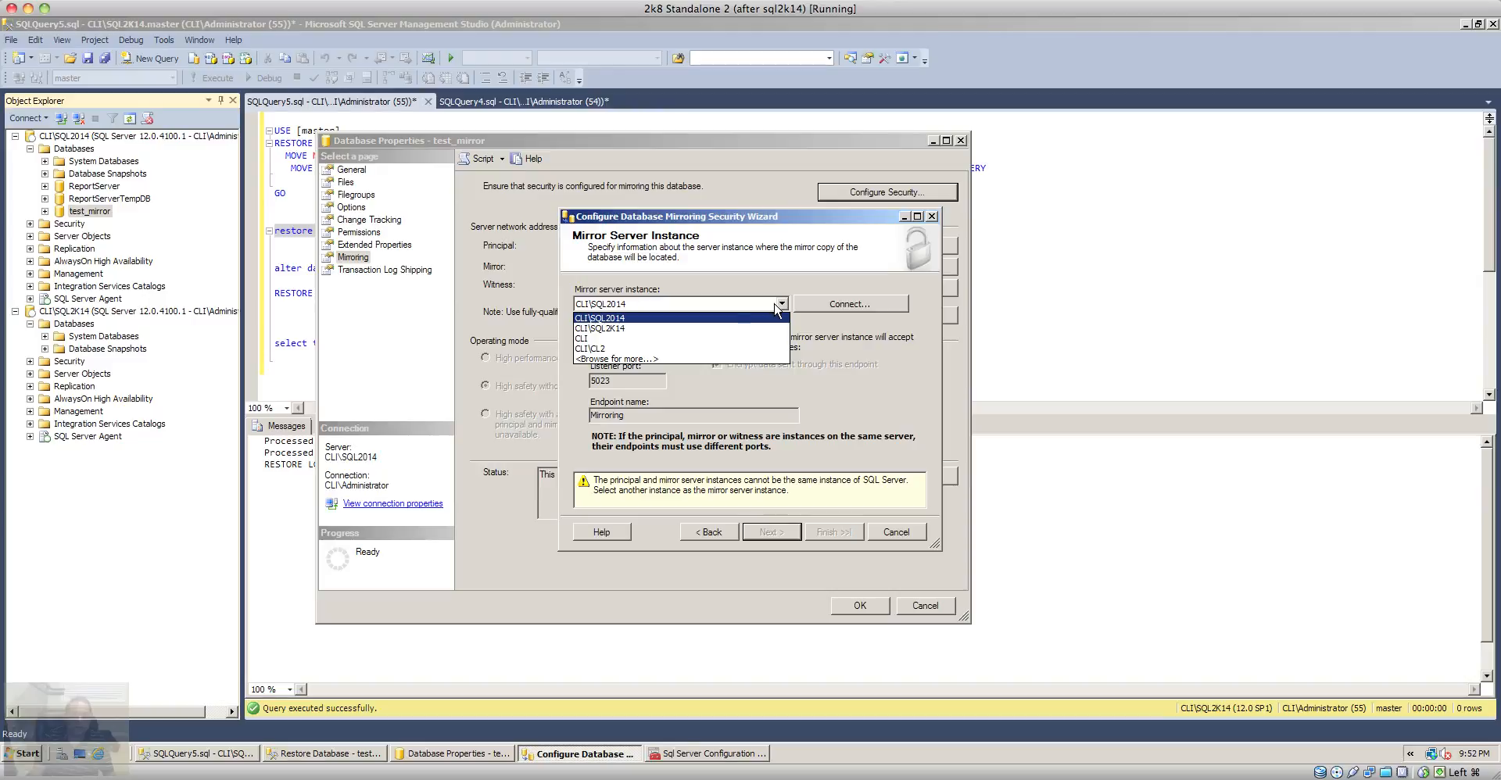
{"action": "left_click", "coordinate": [728, 330]}
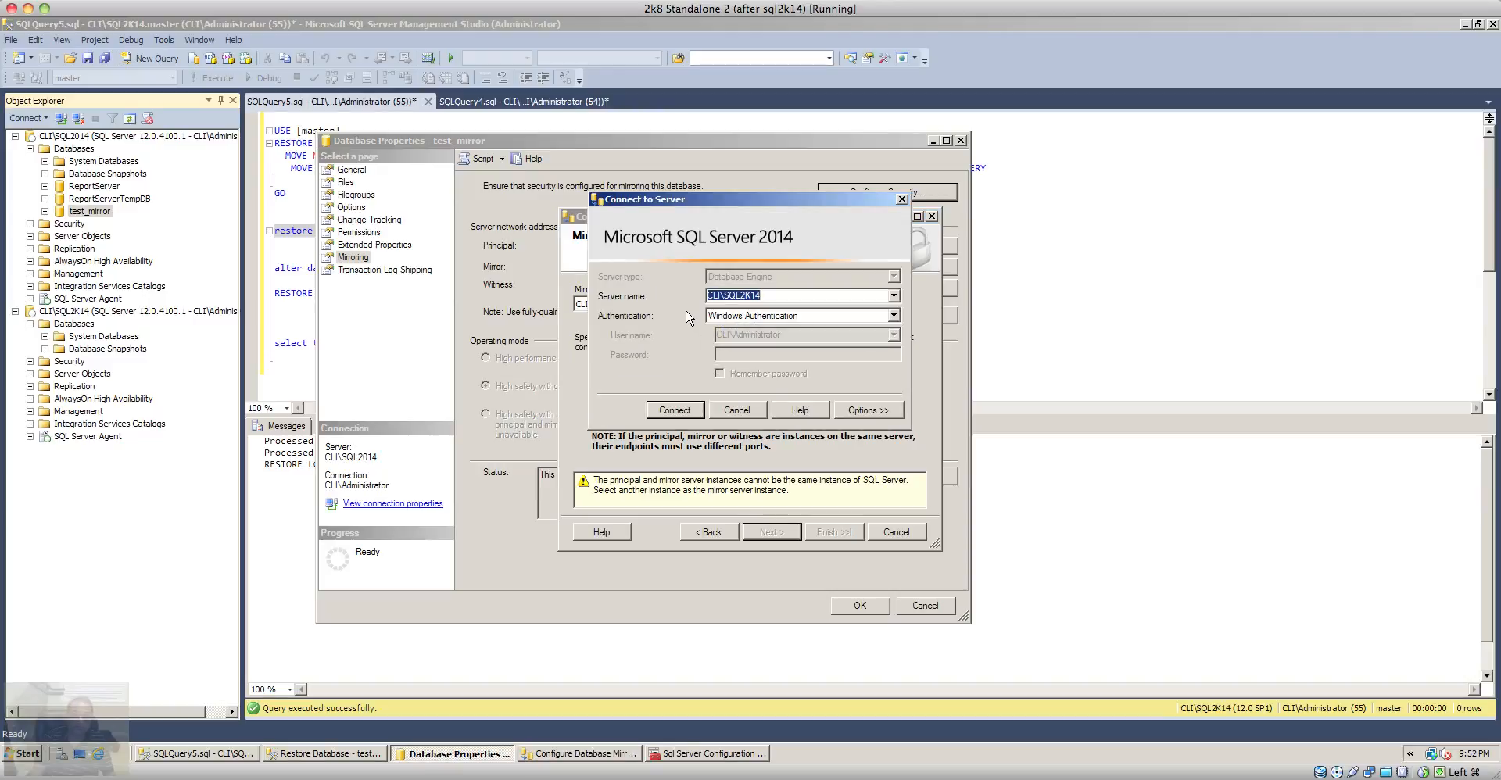
{"action": "left_click", "coordinate": [690, 409]}
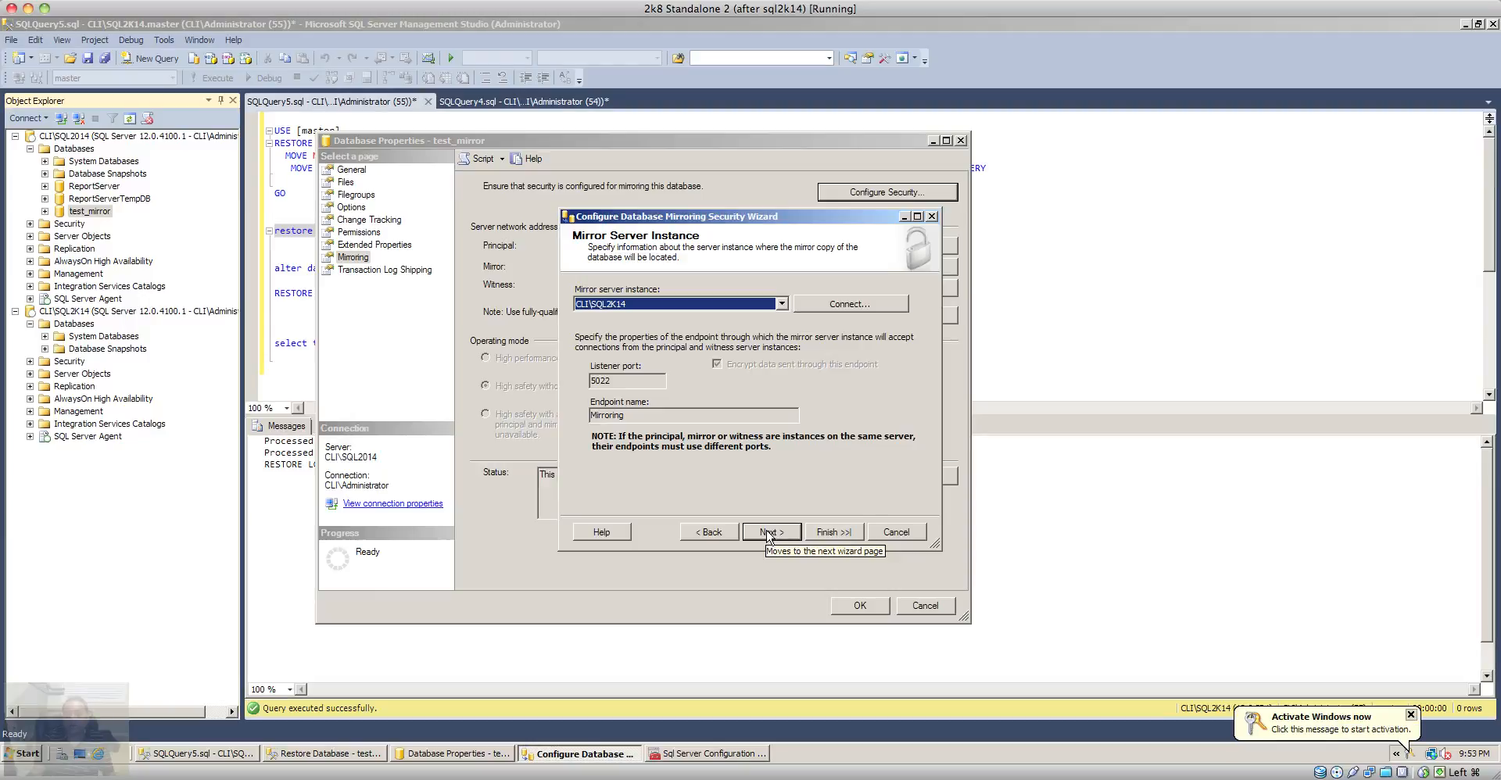
- Finish the wizard with default service accounts, configuring the mirroring endpoints
{"action": "left_click", "coordinate": [770, 534]}
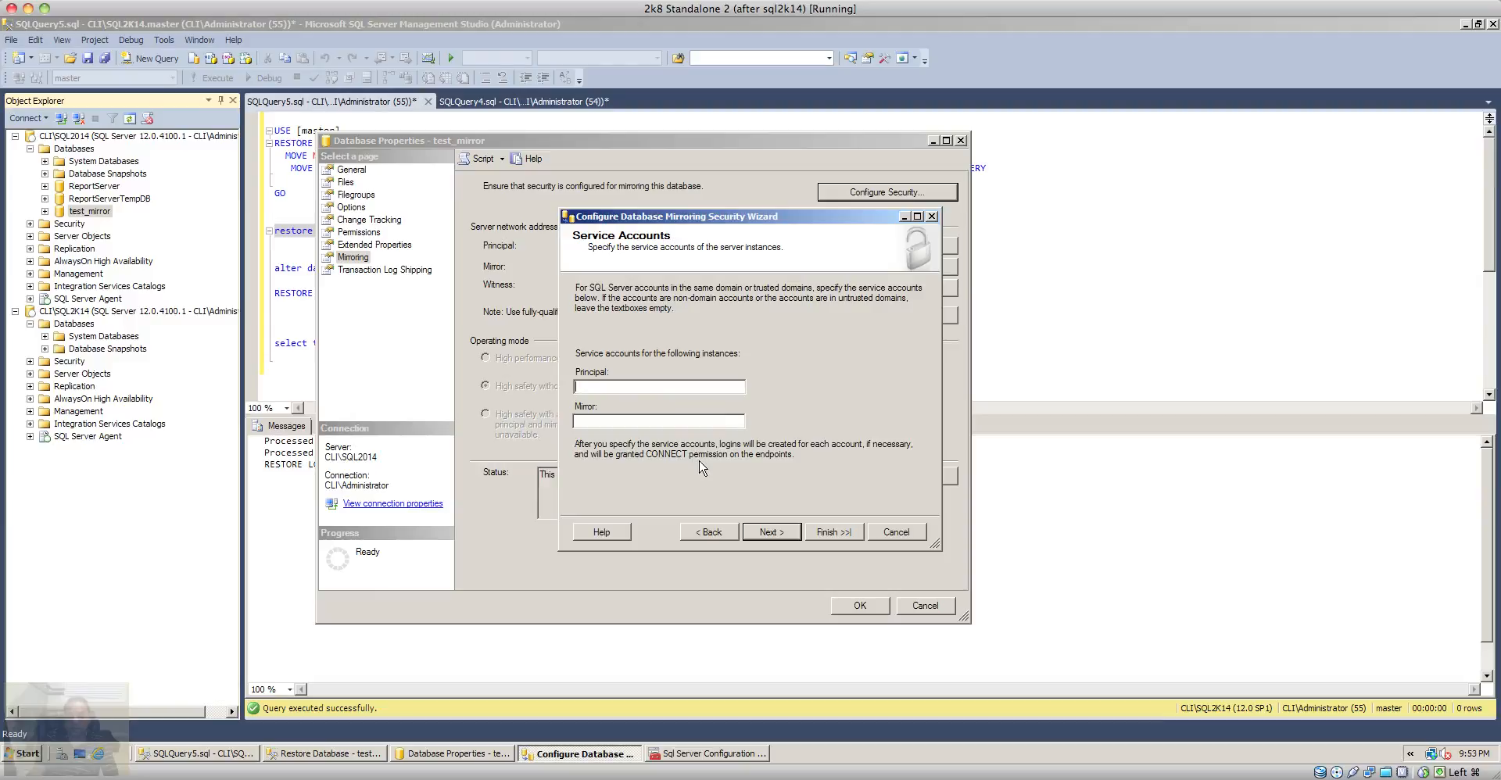
{"action": "left_click", "coordinate": [770, 534]}
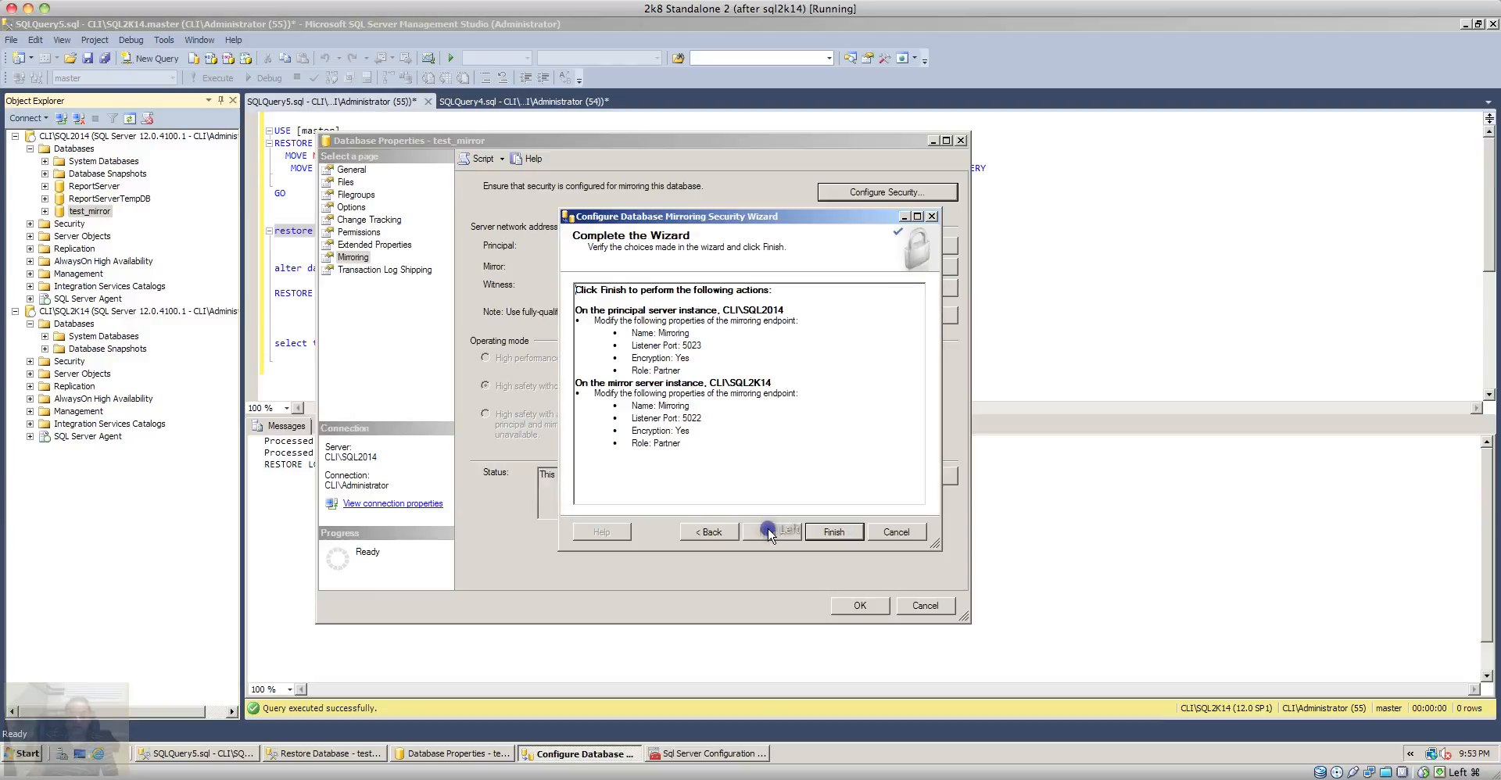
{"action": "left_click", "coordinate": [833, 534]}
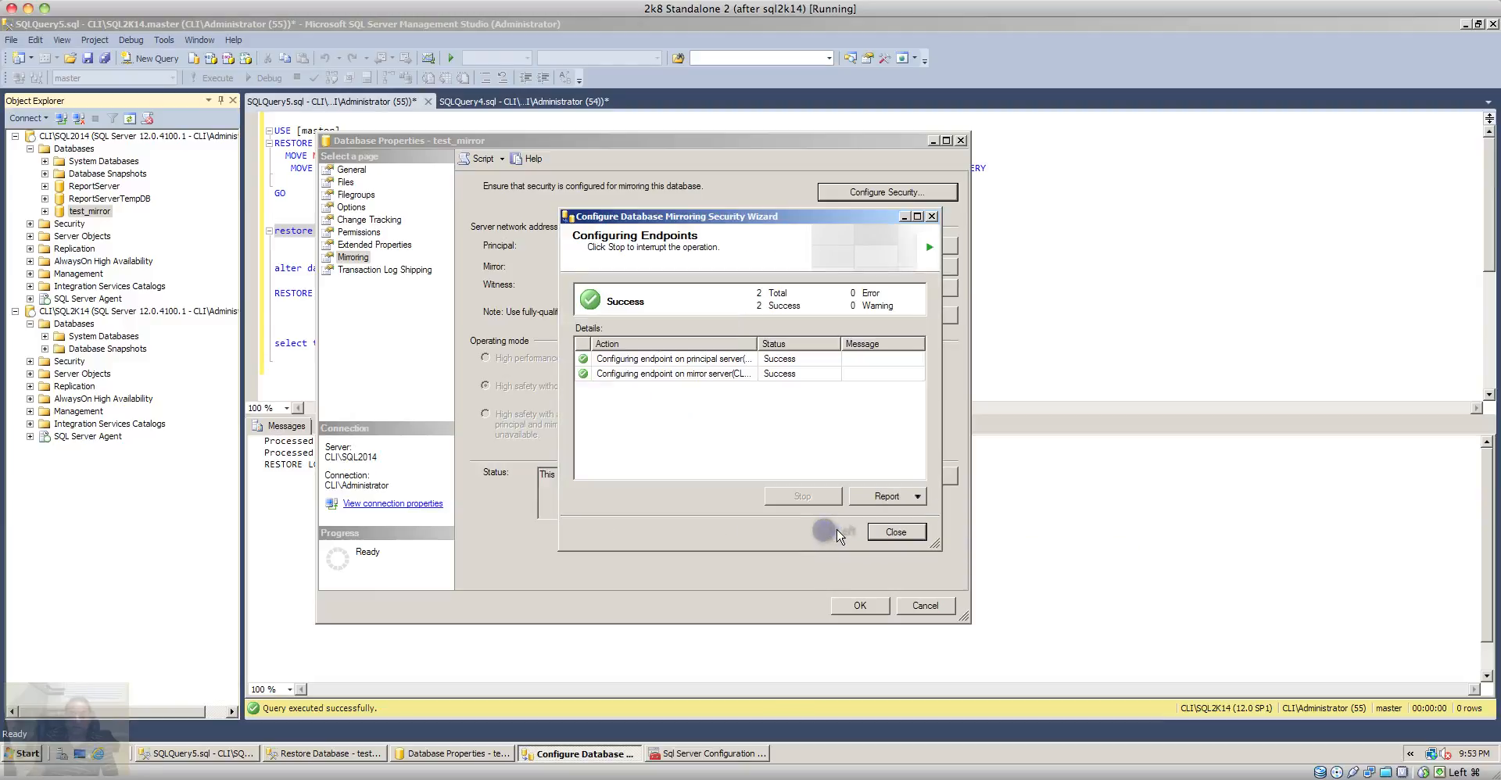
{"action": "left_click", "coordinate": [881, 535]}
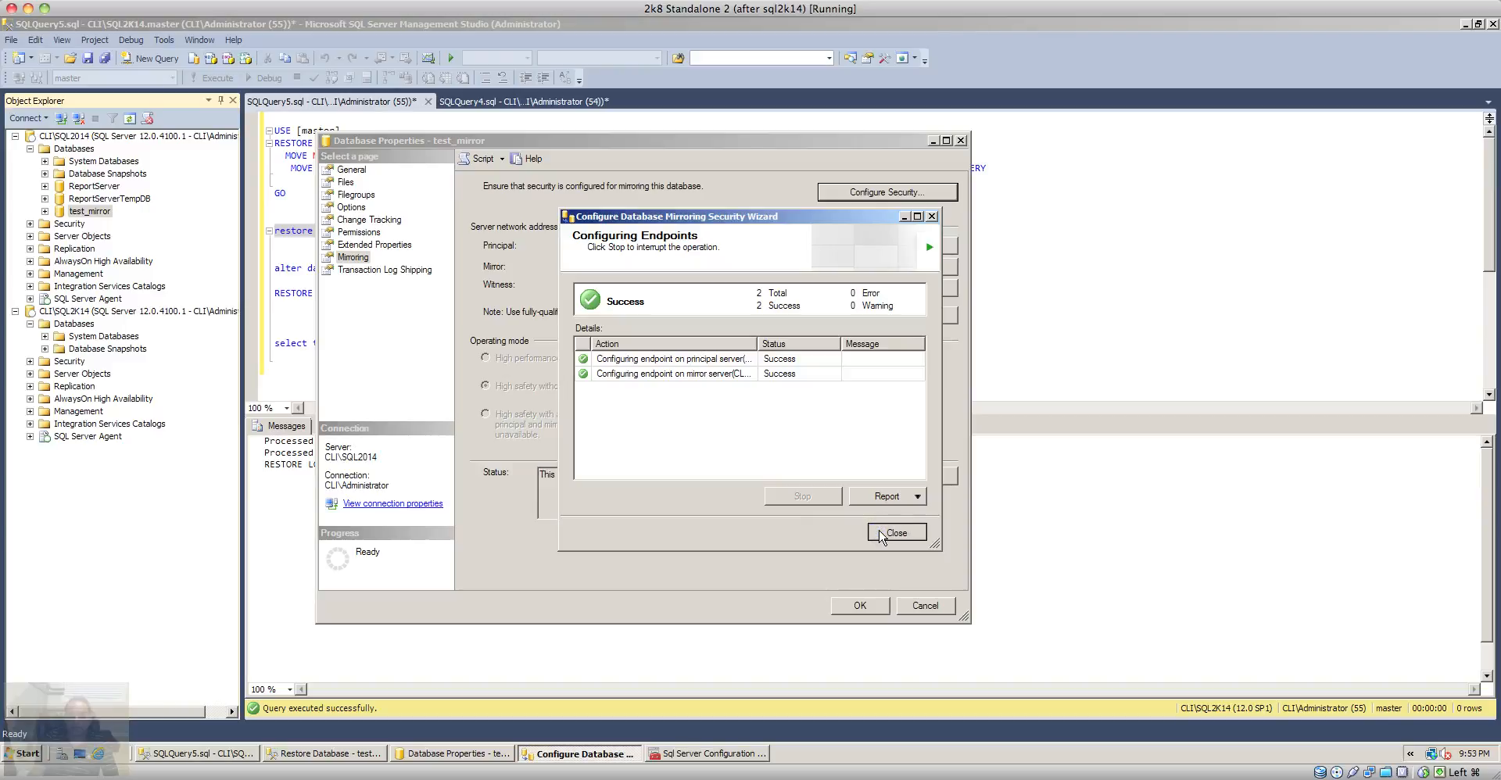
{"action": "left_click", "coordinate": [880, 536]}
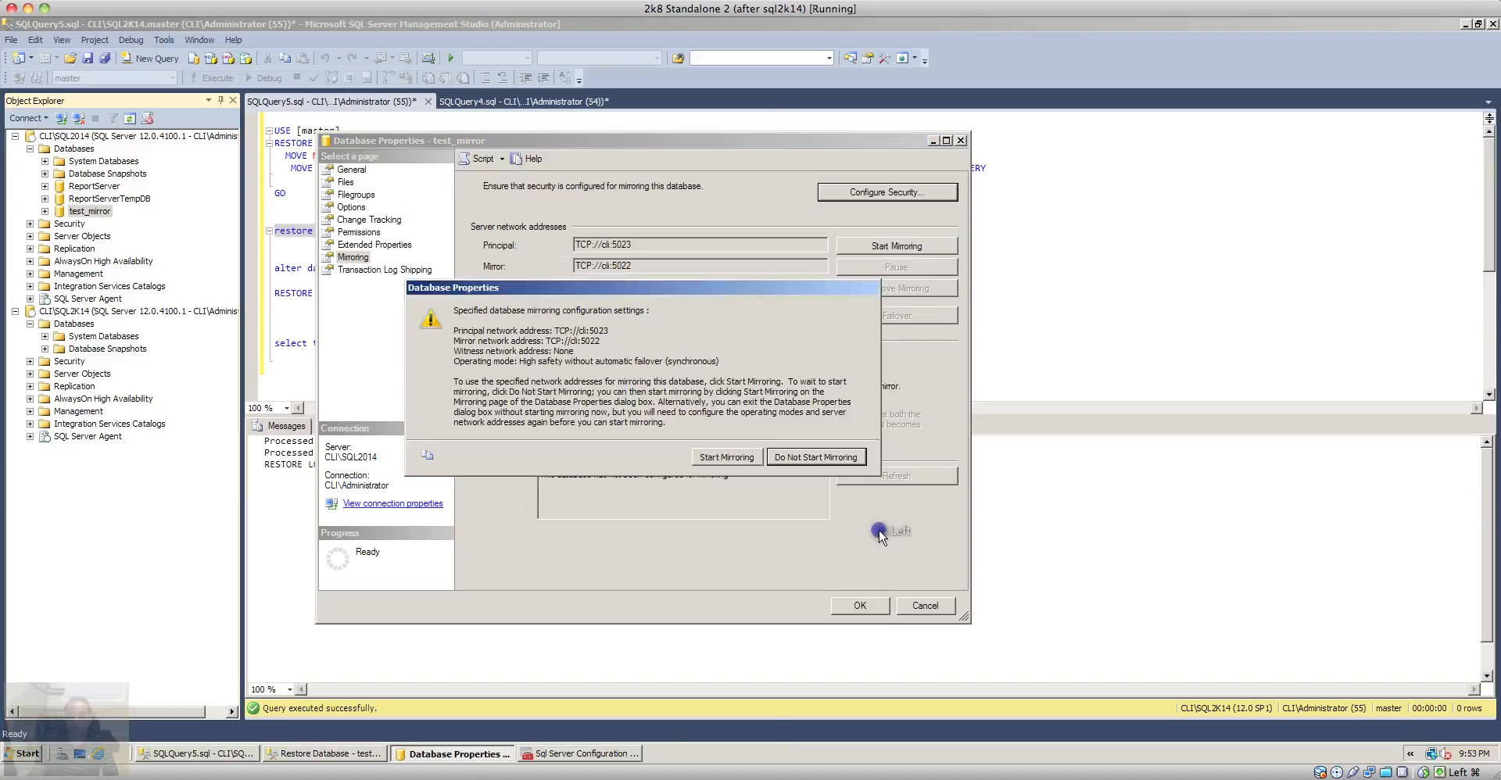
- Start mirroring in high-performance asynchronous mode, proceeding without fully qualified addresses
{"action": "left_click", "coordinate": [807, 459]}
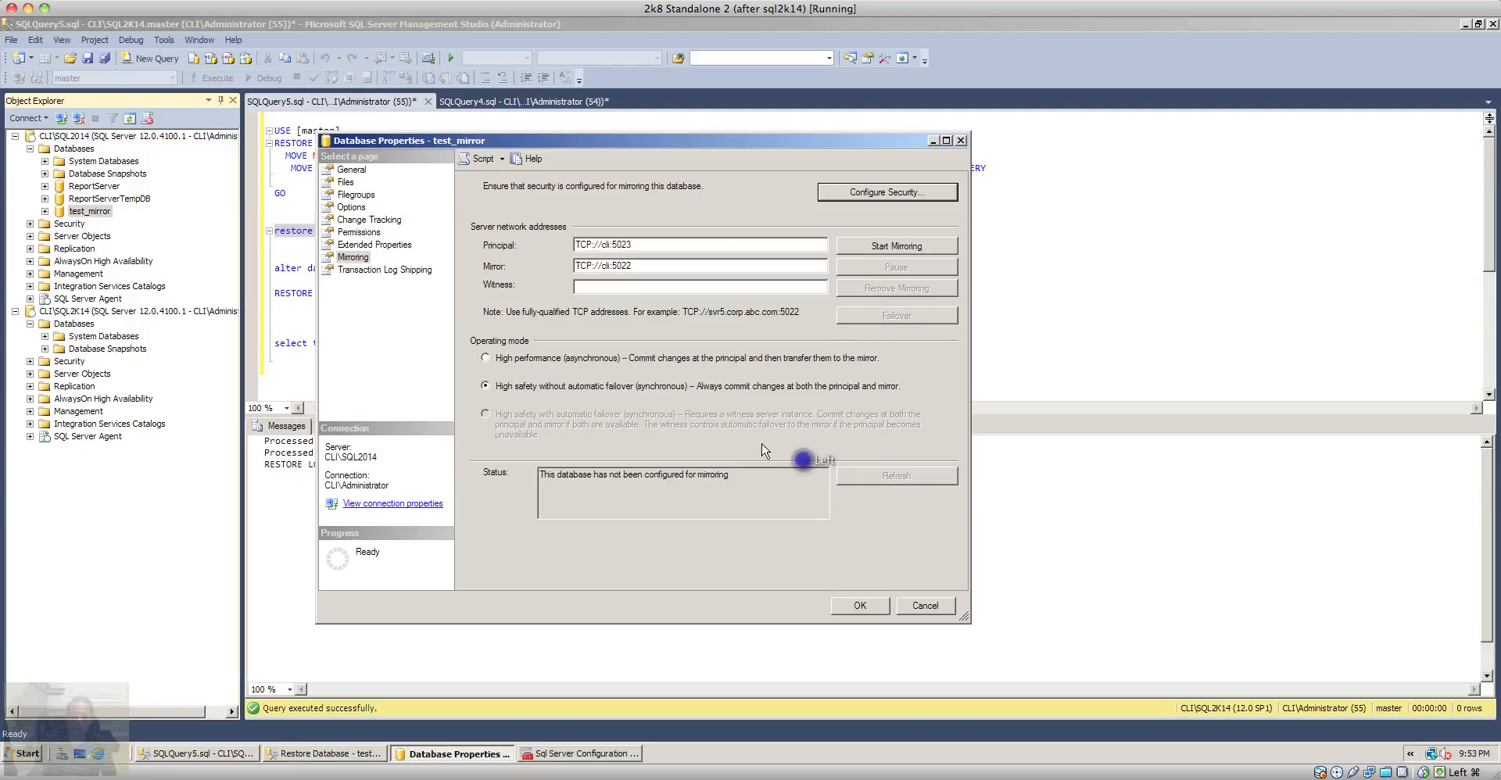
{"action": "left_click", "coordinate": [551, 361]}
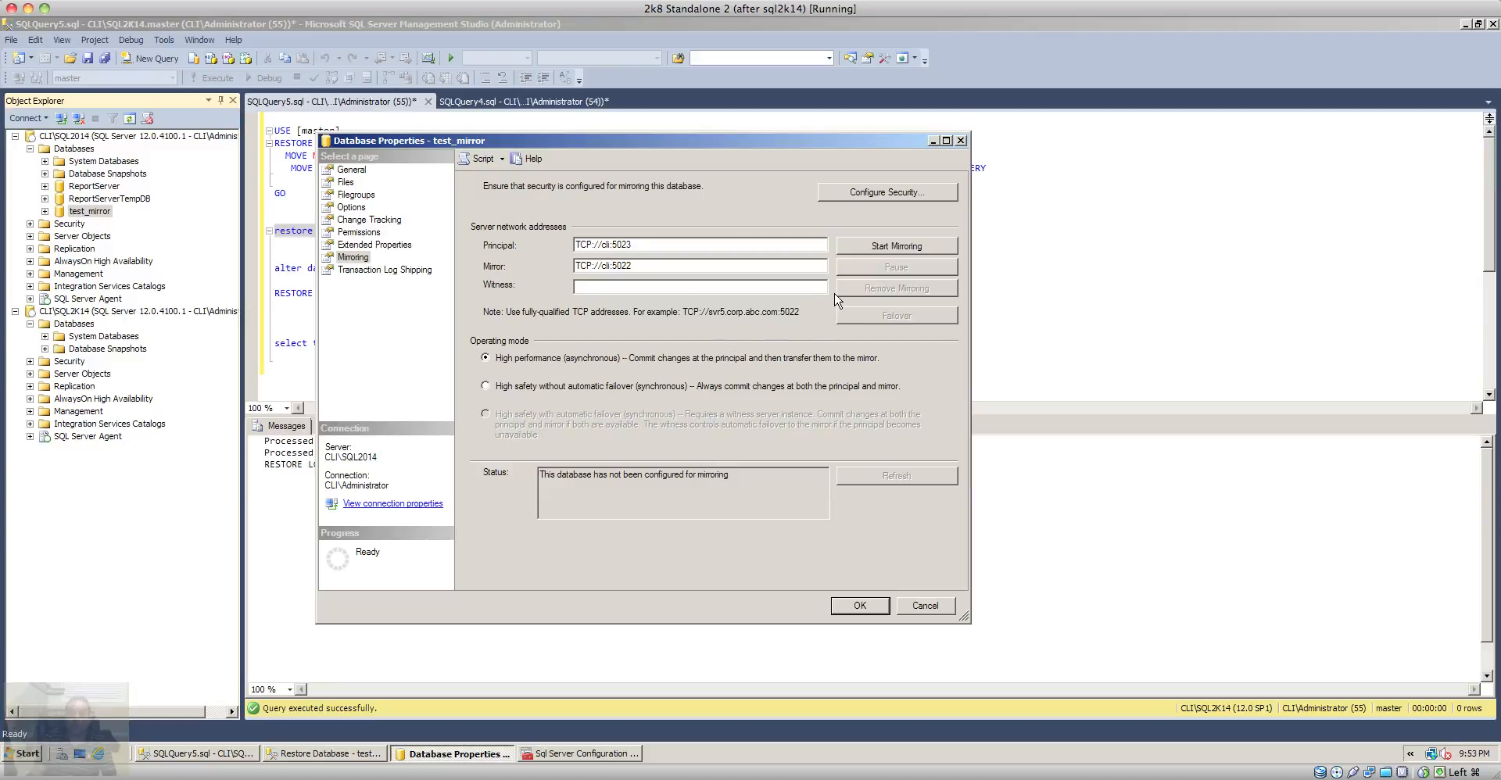
{"action": "left_click", "coordinate": [882, 251]}
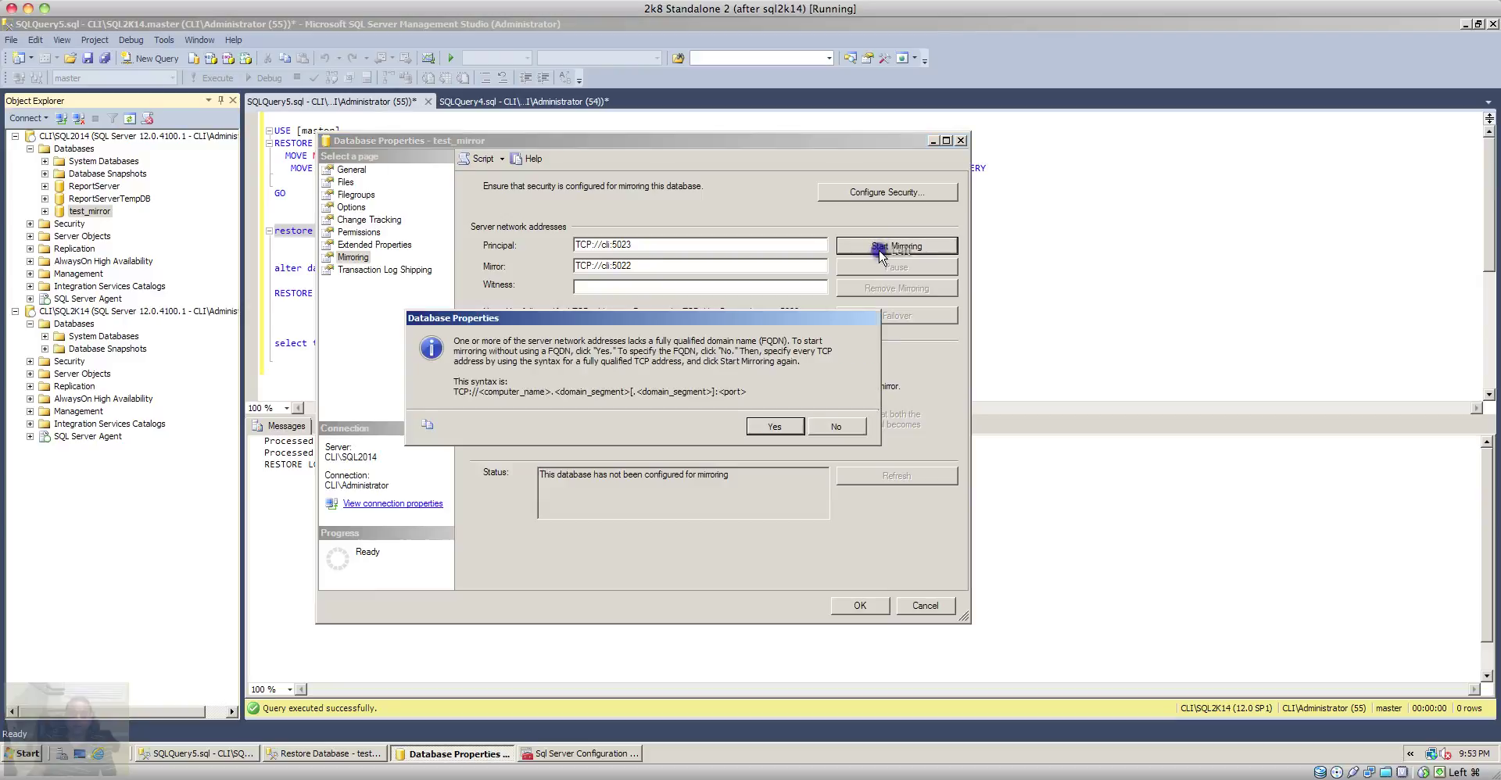
{"action": "left_click", "coordinate": [774, 426]}
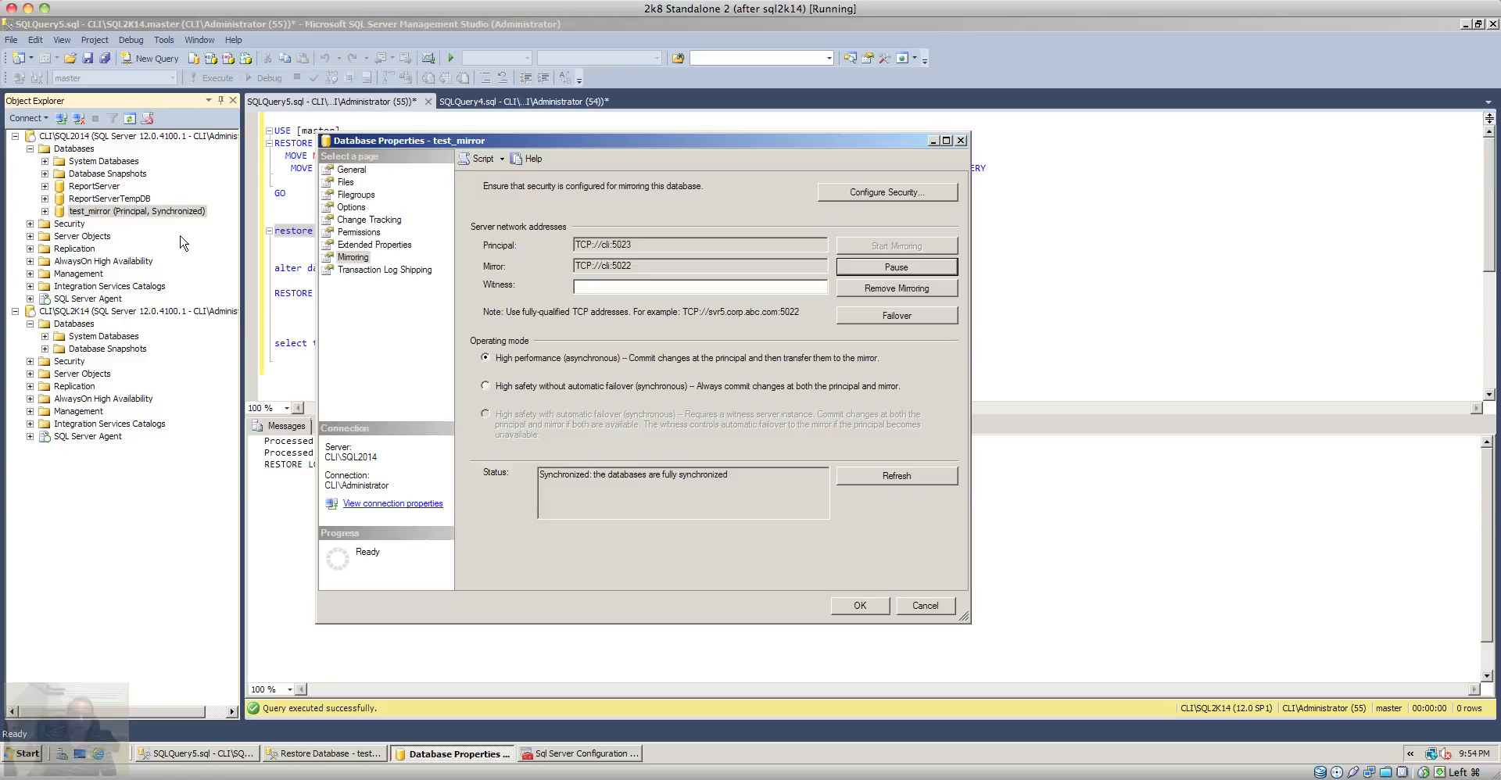
- Apply the properties and check the principal test_mirror status on SQL2014
{"action": "left_click", "coordinate": [857, 606]}
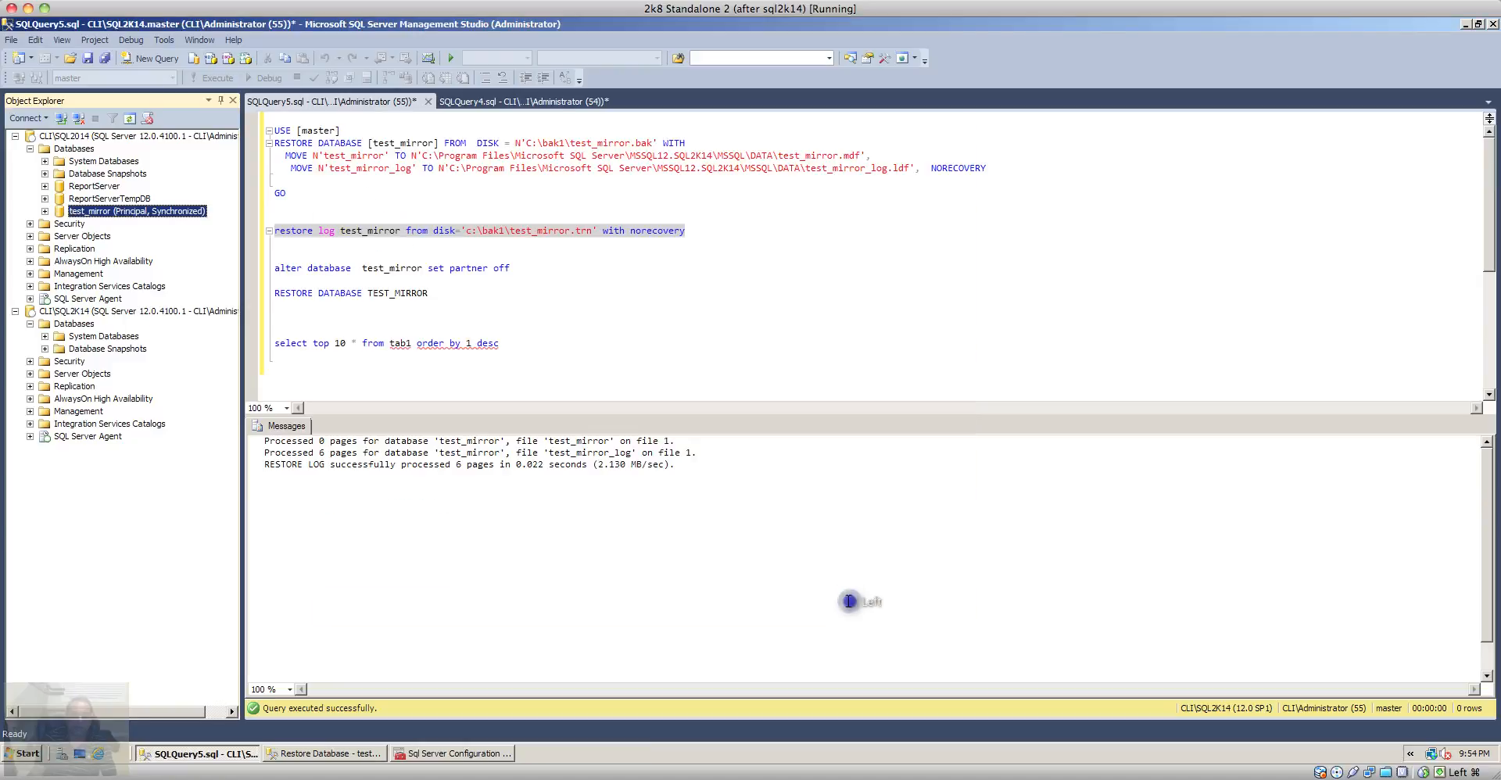
{"action": "left_click", "coordinate": [74, 147]}
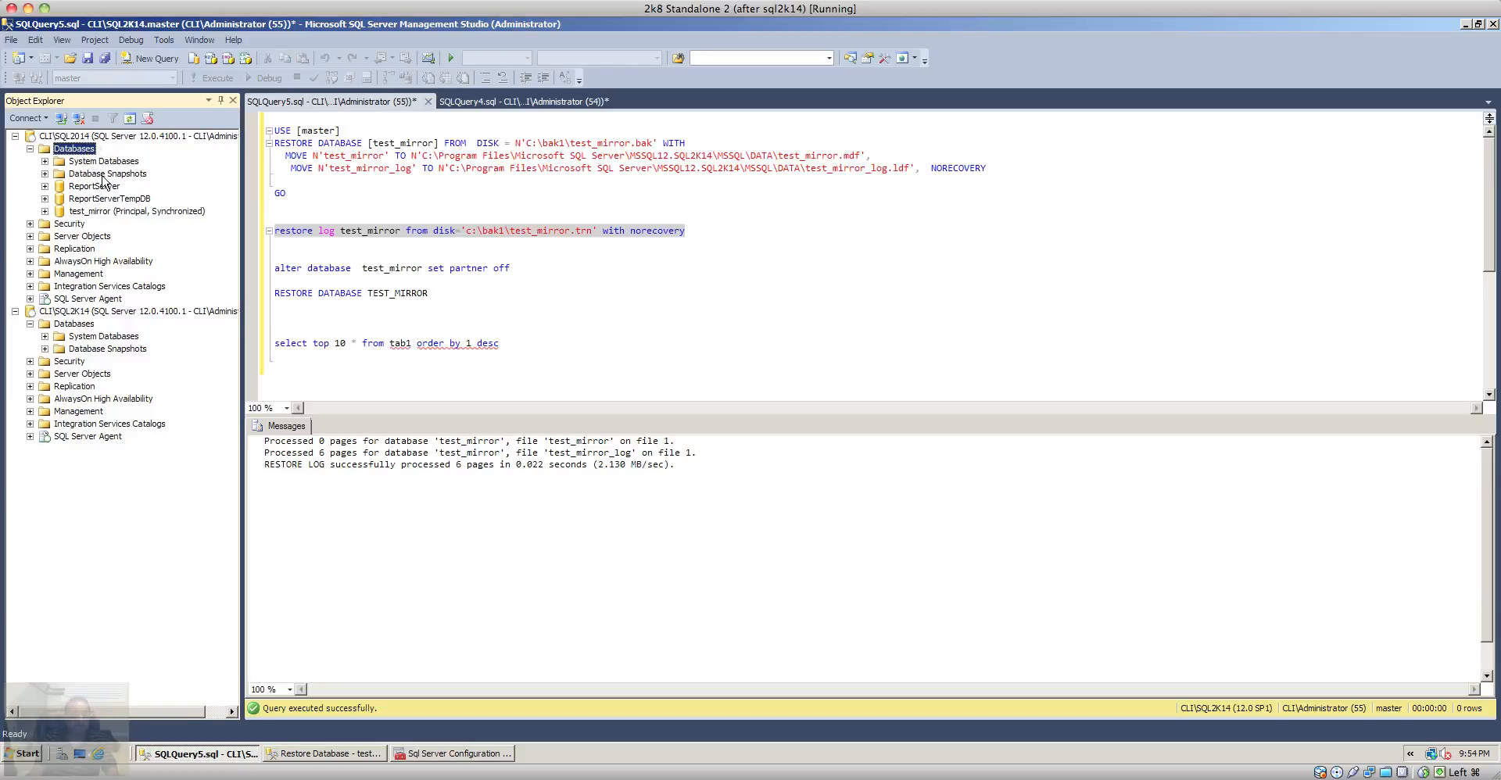
{"action": "left_click", "coordinate": [118, 211]}
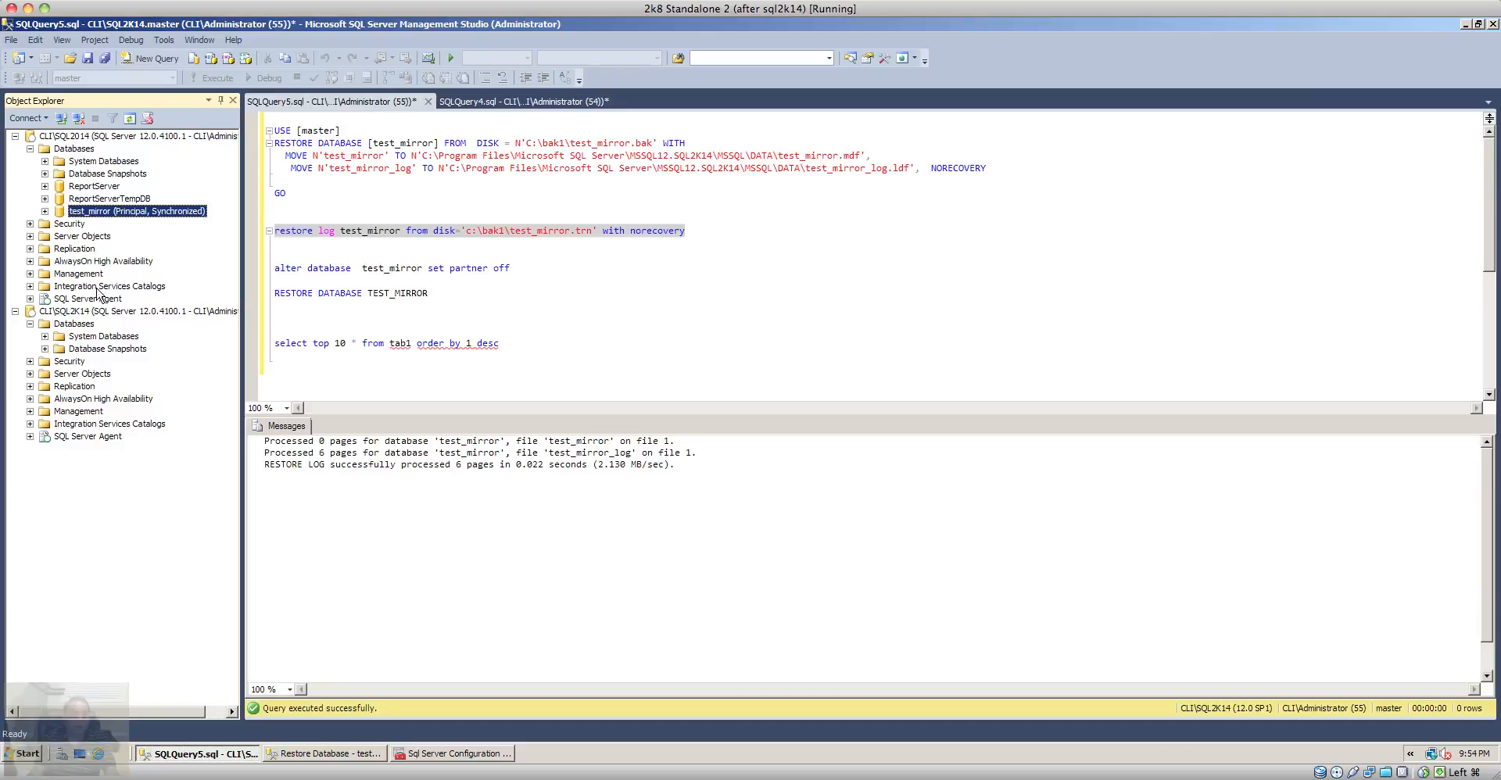
- Refresh SQL2K14 to show test_mirror as synchronized mirror and switch to the backup script
{"action": "left_click", "coordinate": [73, 324]}
{"action": "key", "text": "F5"}
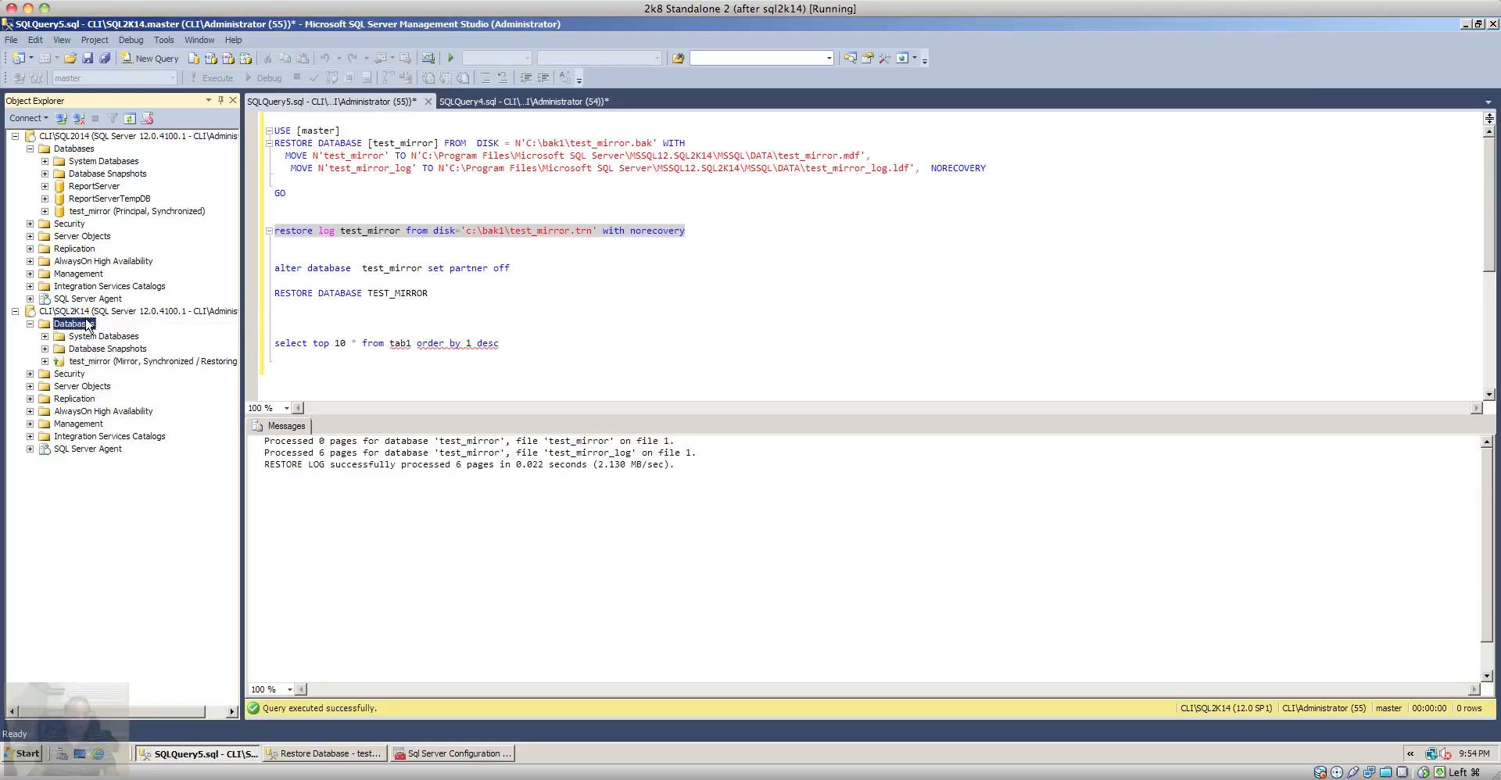
{"action": "left_click", "coordinate": [91, 362]}
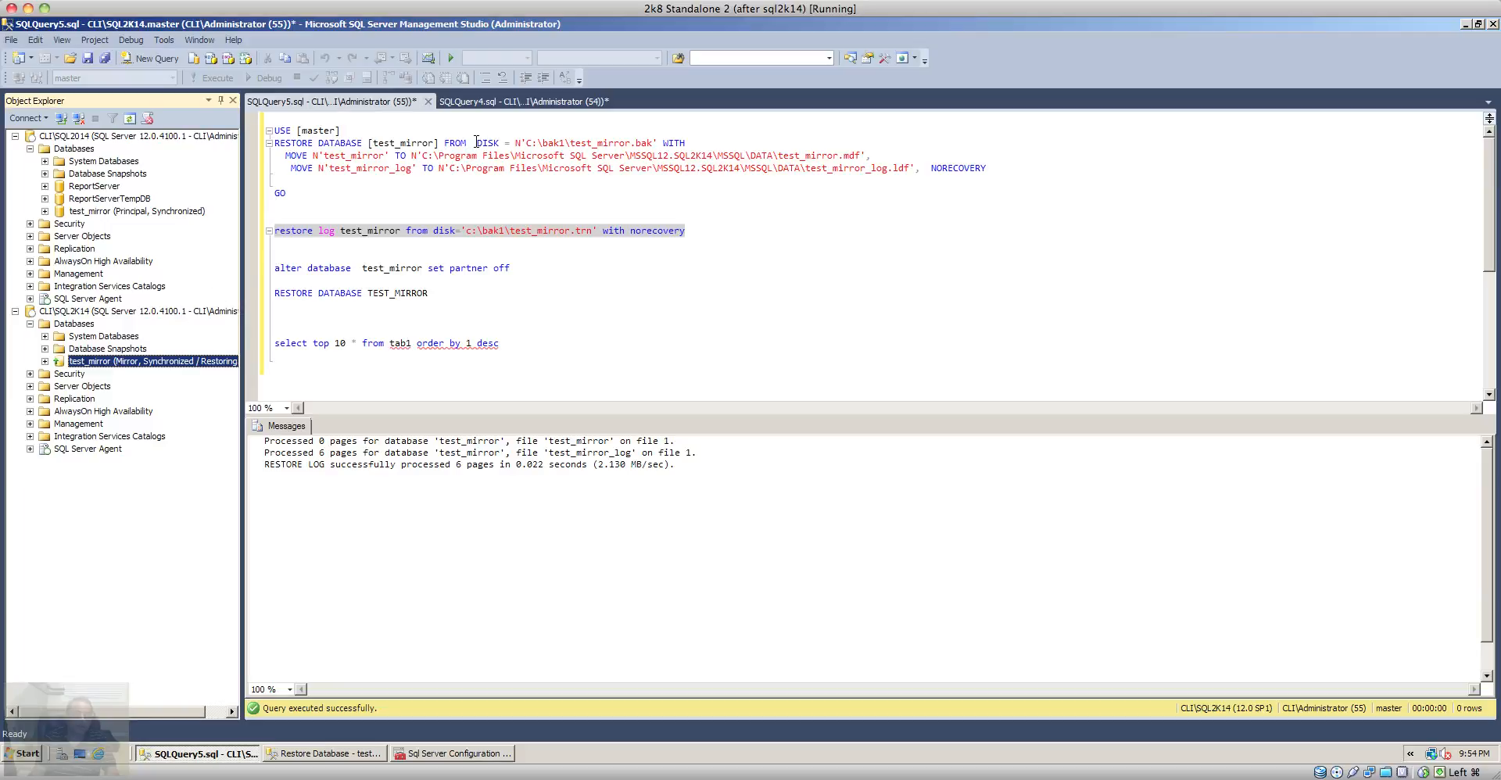
{"action": "left_click", "coordinate": [487, 102]}
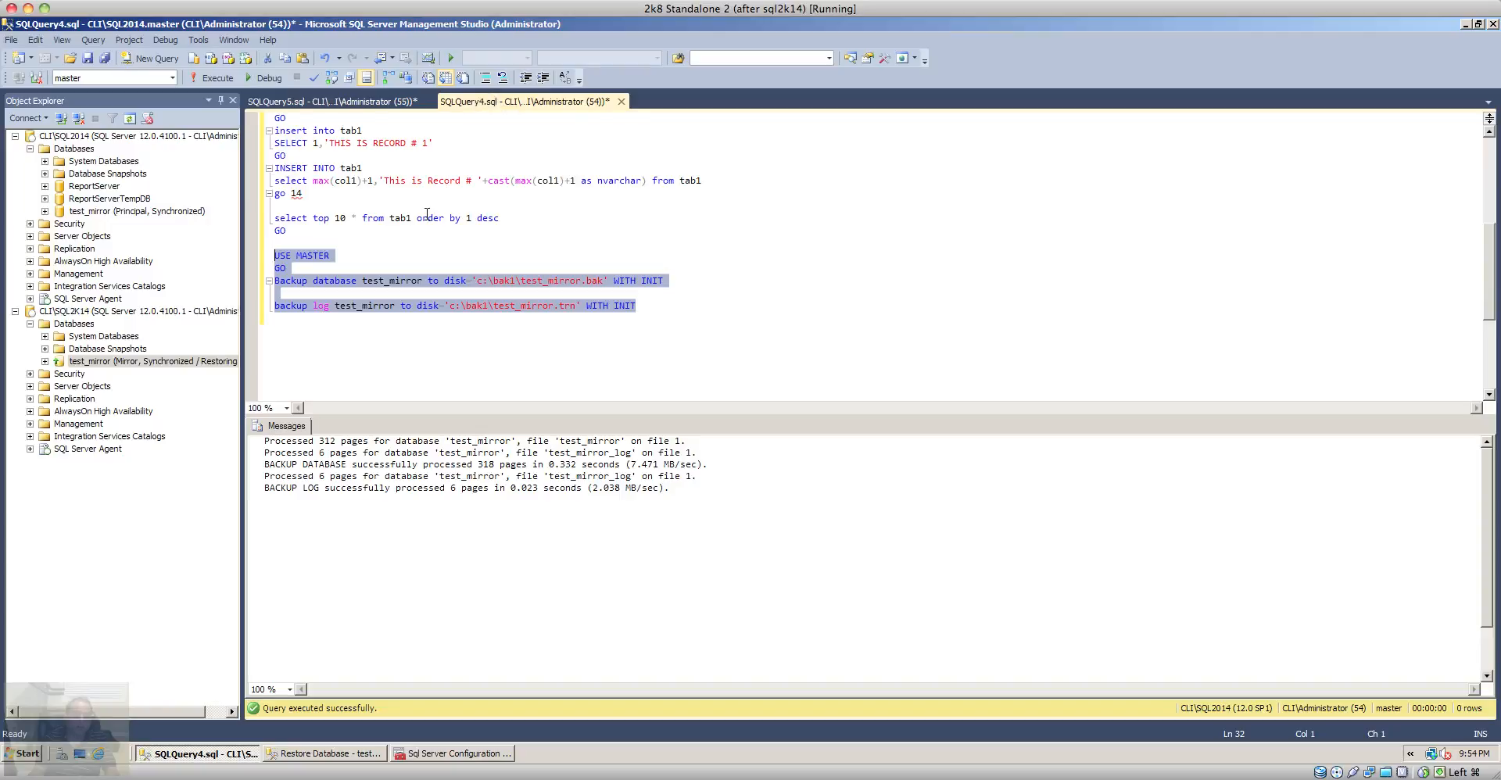
{"action": "scroll", "coordinate": [427, 213], "scroll_direction": "up", "scroll_amount": 1}
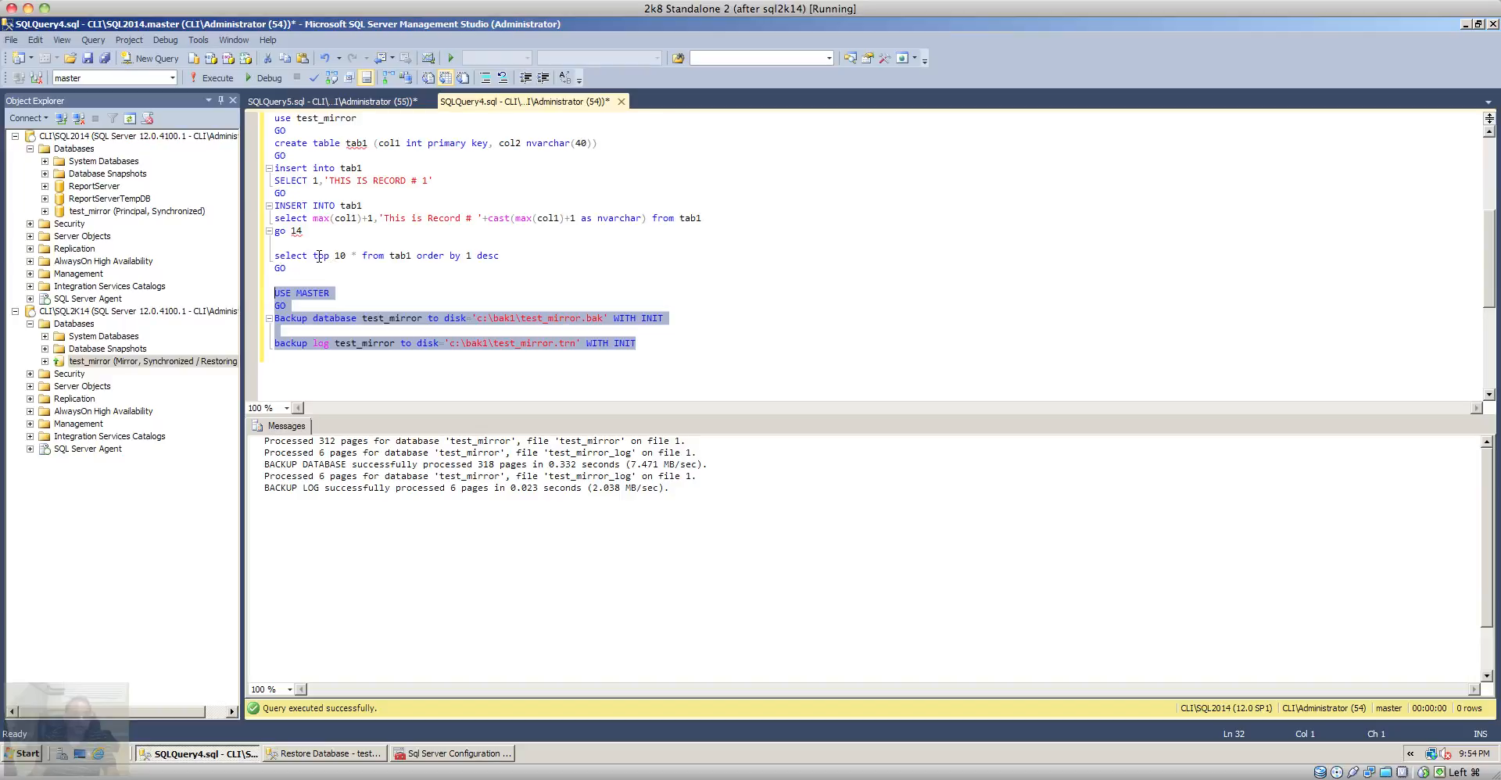
- Run the insert loop and top-10 query, pointing the query's database at test_mirror
{"action": "left_click", "coordinate": [289, 271]}
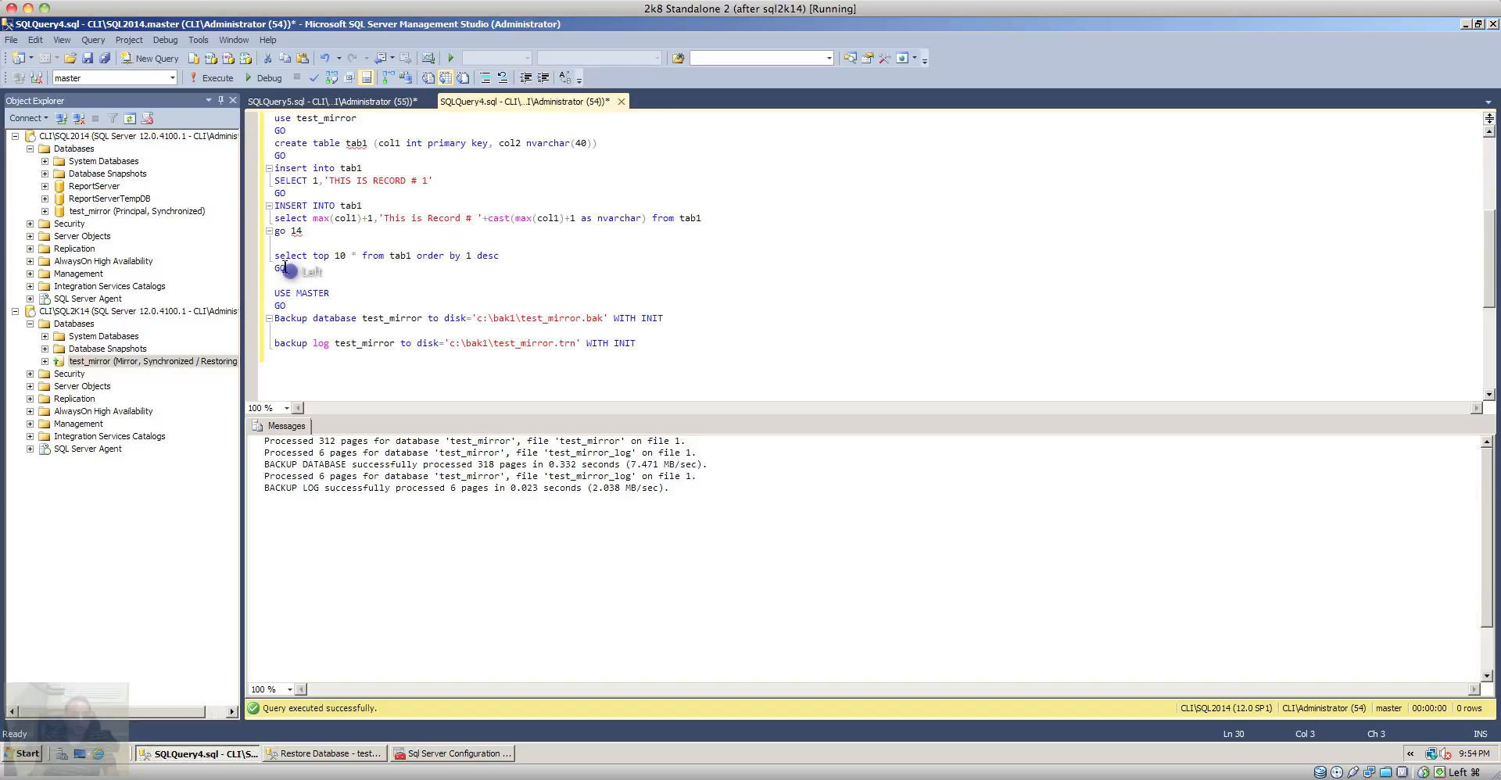
{"action": "left_click_drag", "start_coordinate": [289, 271], "coordinate": [271, 209]}
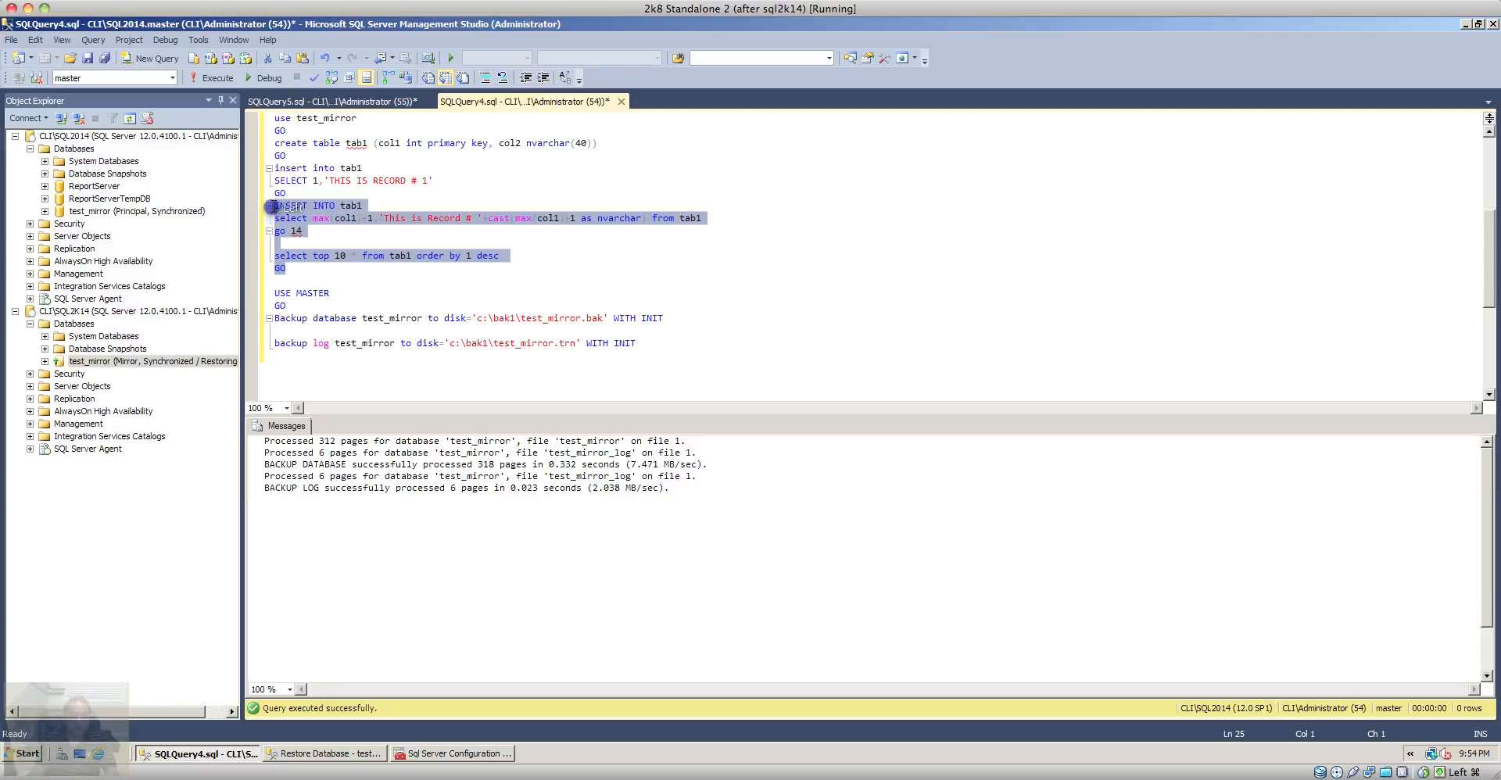
{"action": "left_click", "coordinate": [217, 78]}
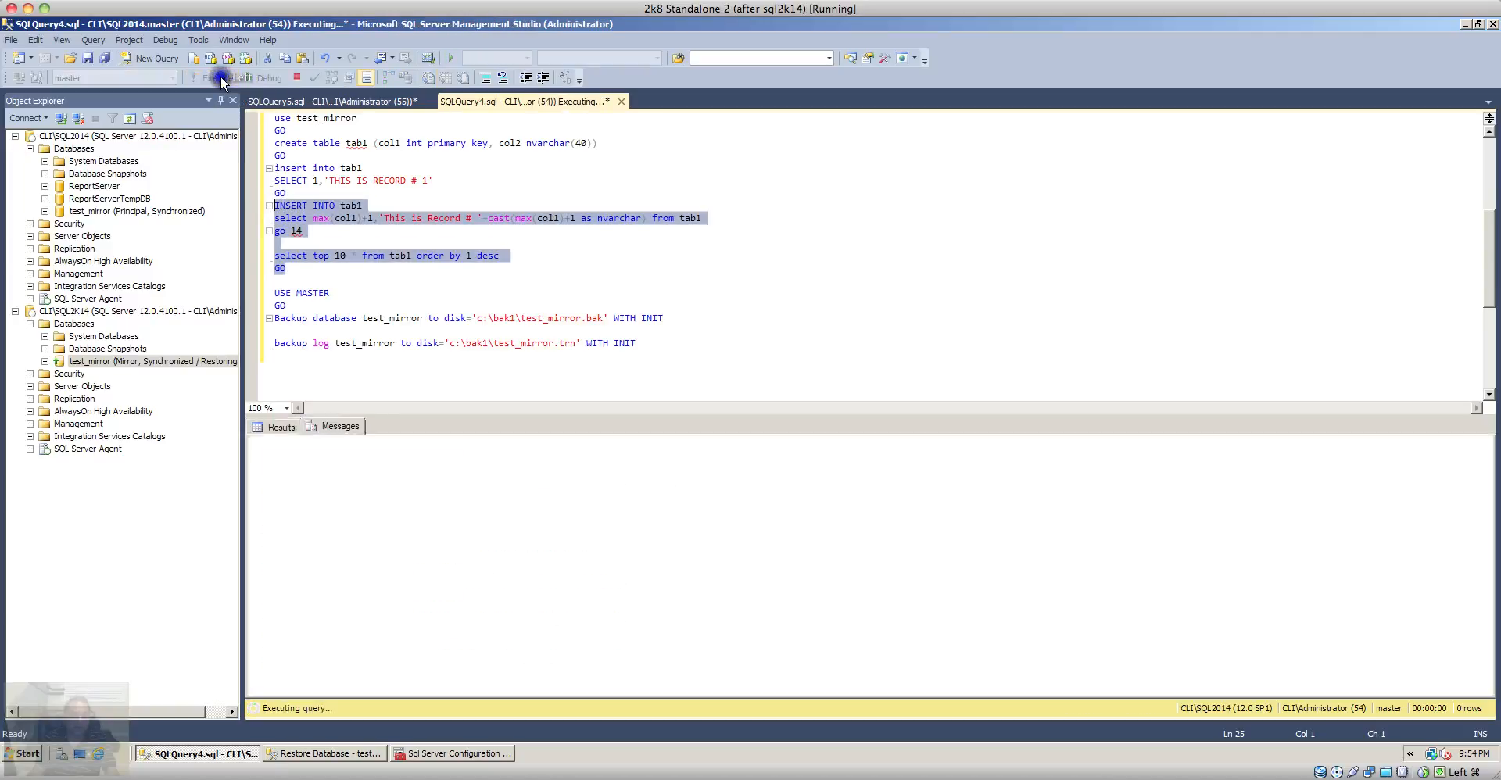
{"action": "left_click", "coordinate": [172, 77]}
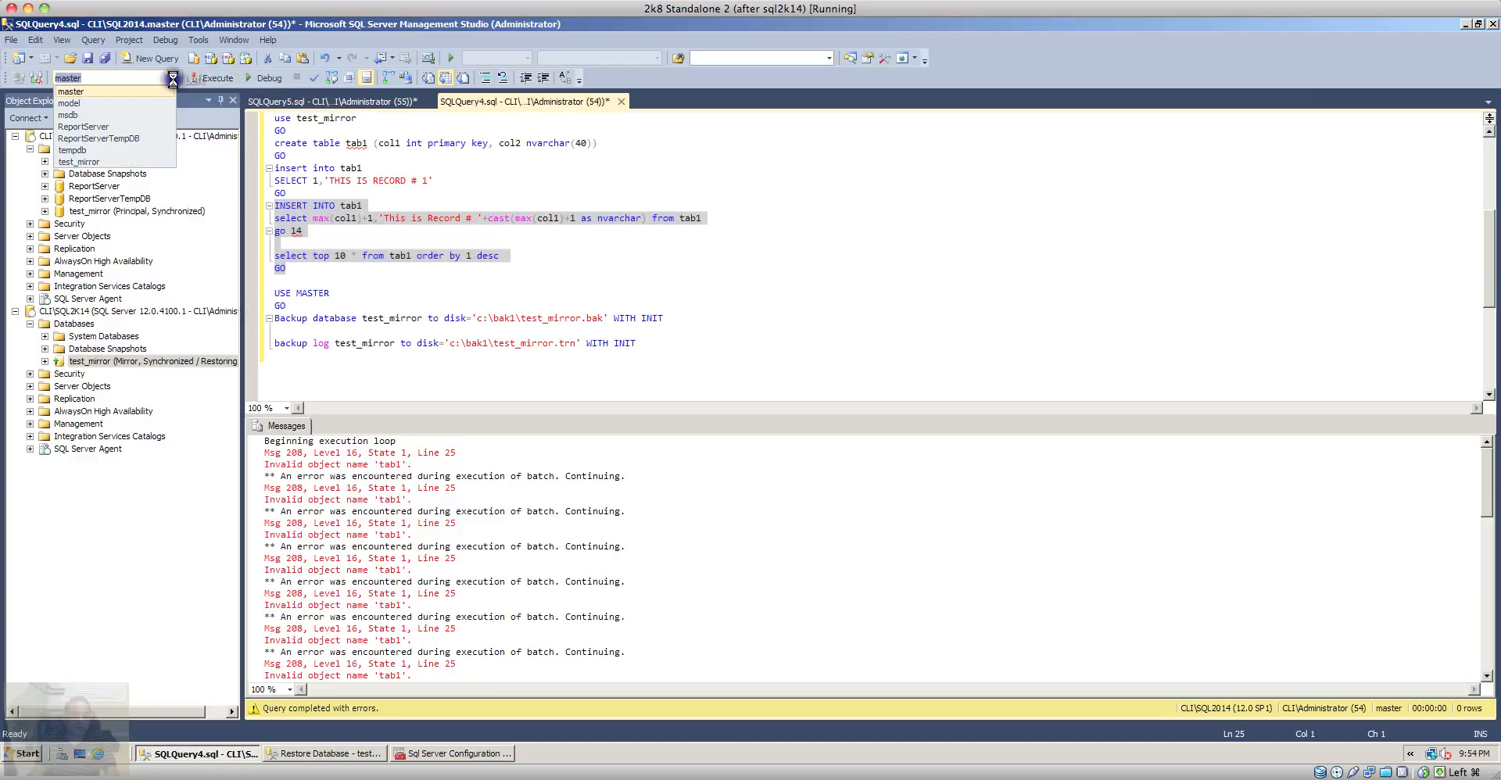
{"action": "left_click", "coordinate": [132, 161]}
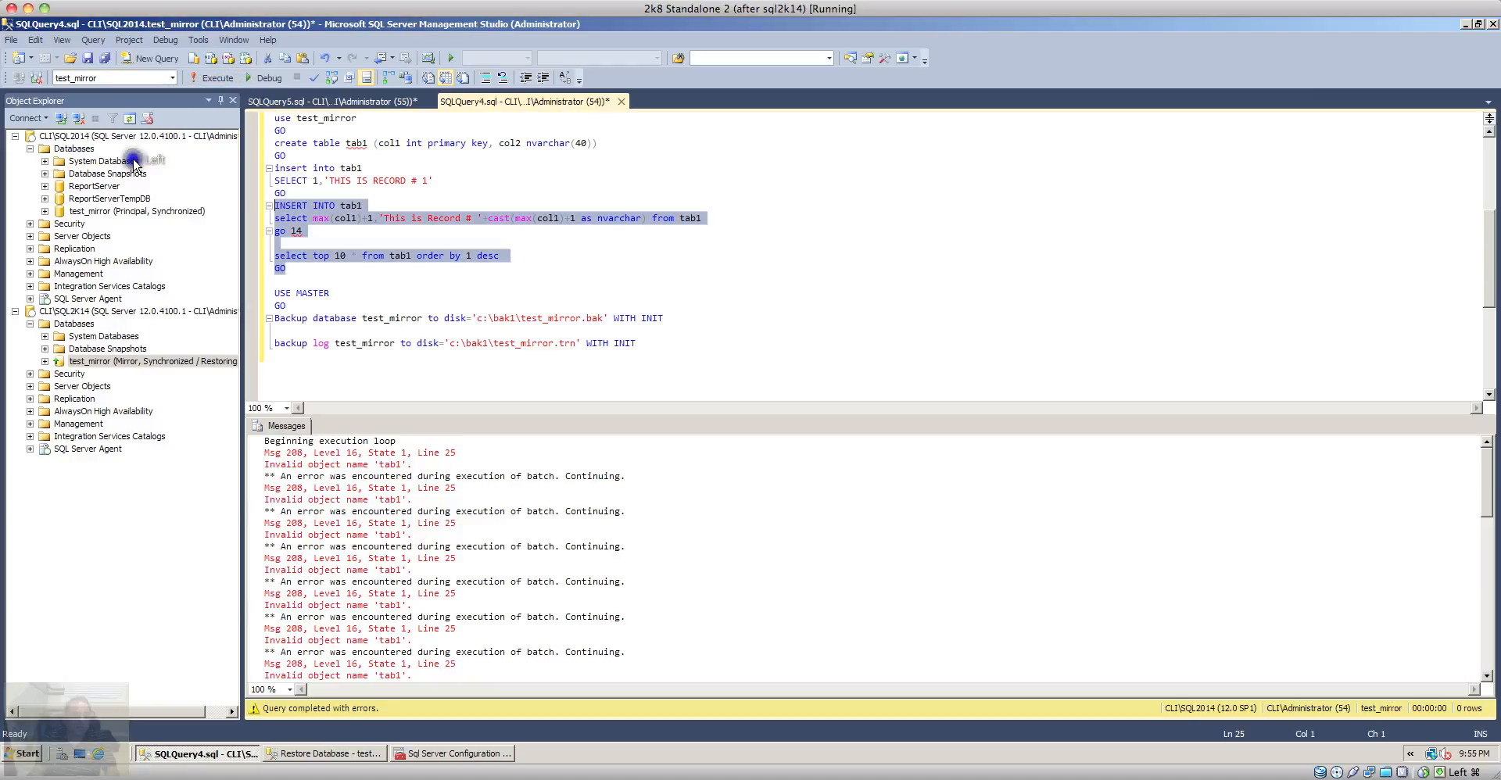
- Rerun the insert batch repeatedly until tab1's newest record is 113
{"action": "left_click", "coordinate": [209, 79]}
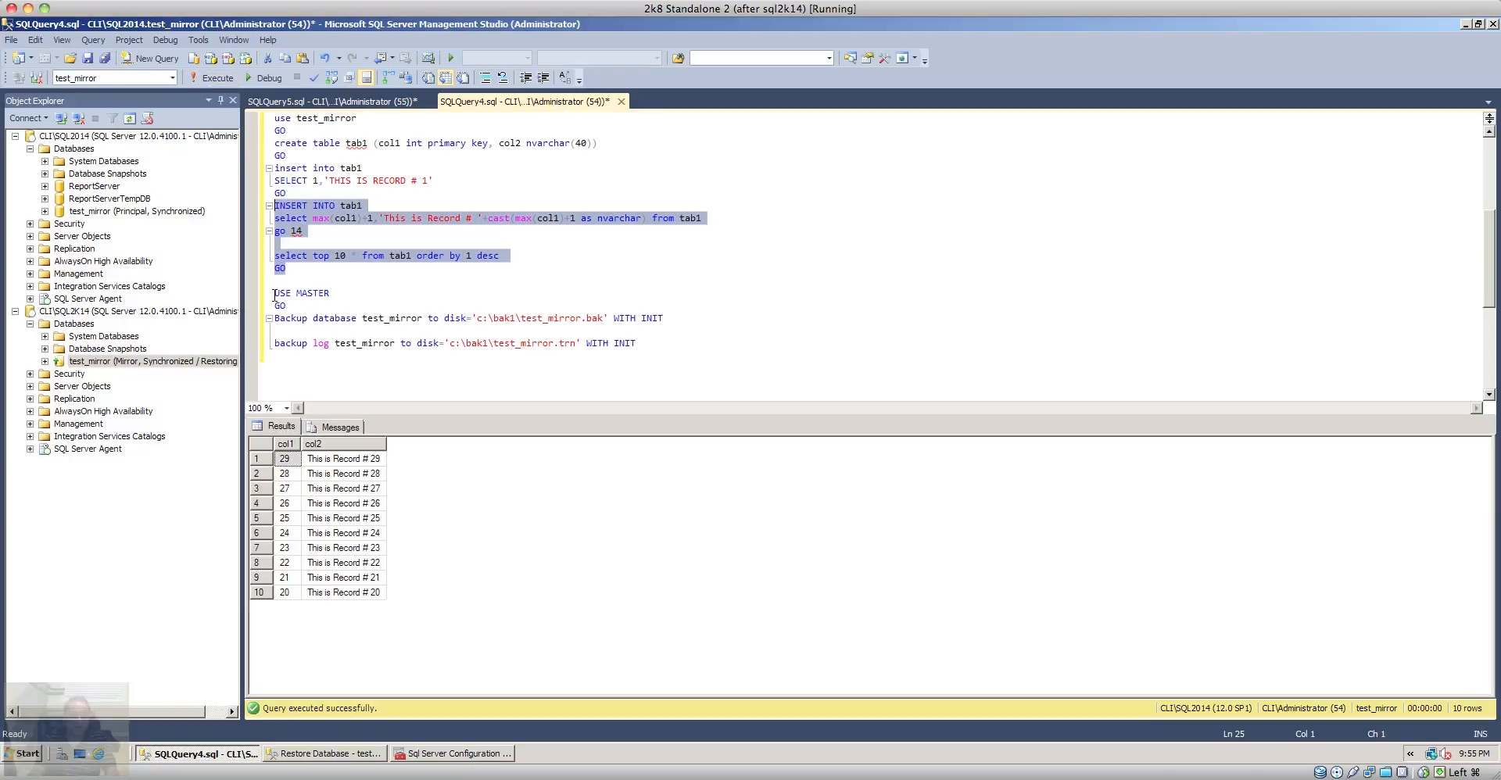
{"action": "left_click", "coordinate": [223, 79]}
{"action": "left_click", "coordinate": [225, 81]}
{"action": "left_click", "coordinate": [225, 81]}
{"action": "left_click", "coordinate": [225, 81]}
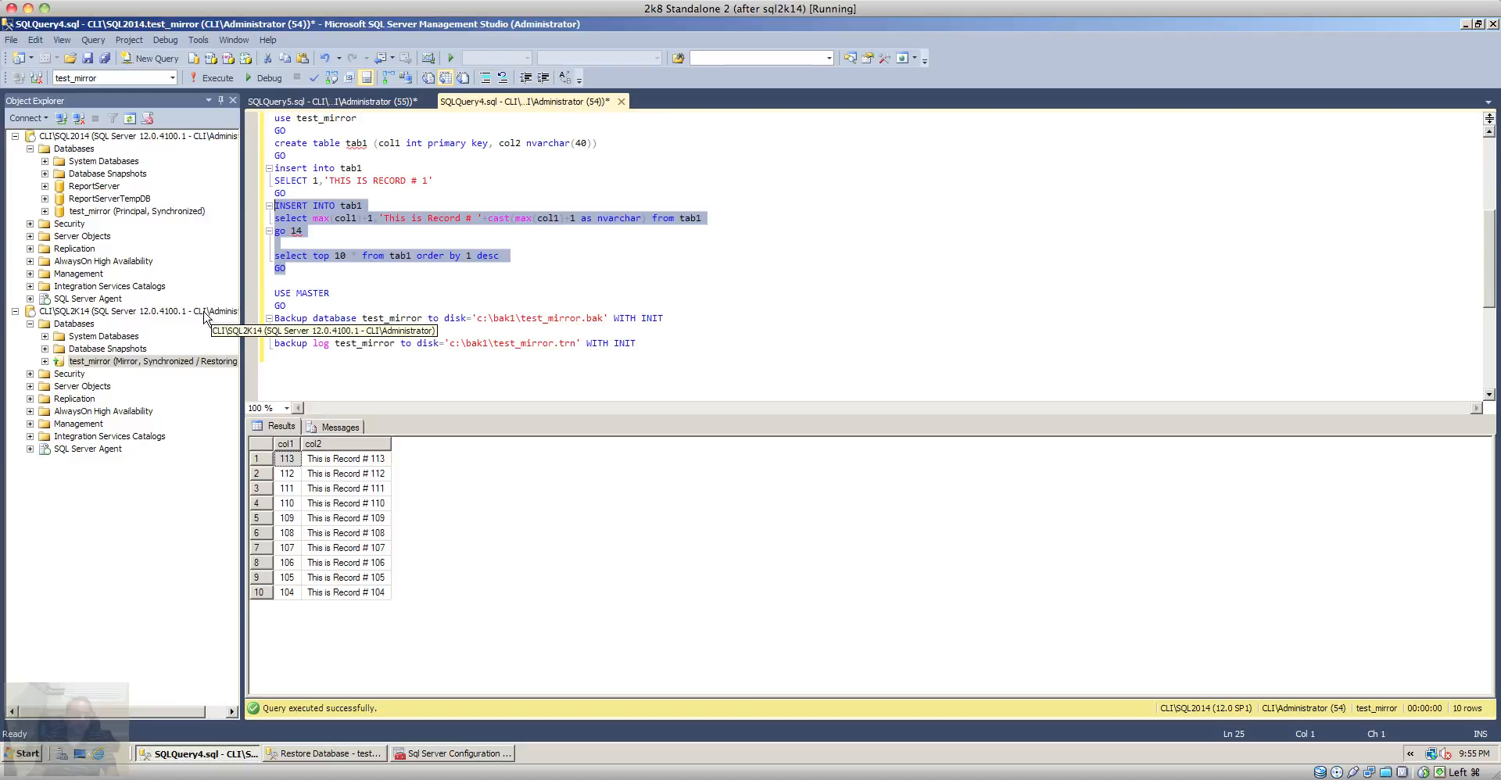
- Run 'alter database test_mirror set partner off' from the SQL2K14 script
{"action": "left_click", "coordinate": [312, 101]}
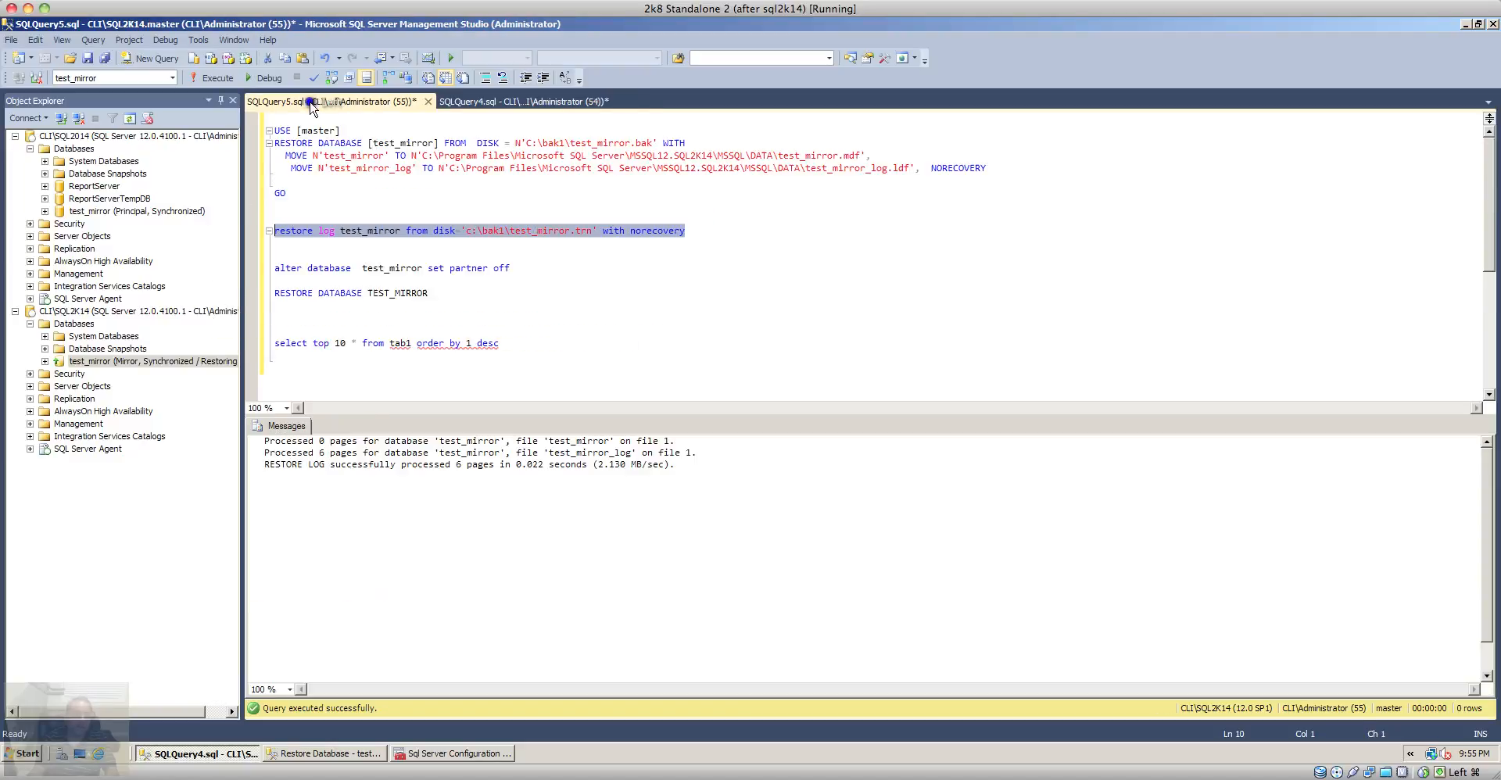
{"action": "left_click", "coordinate": [122, 361]}
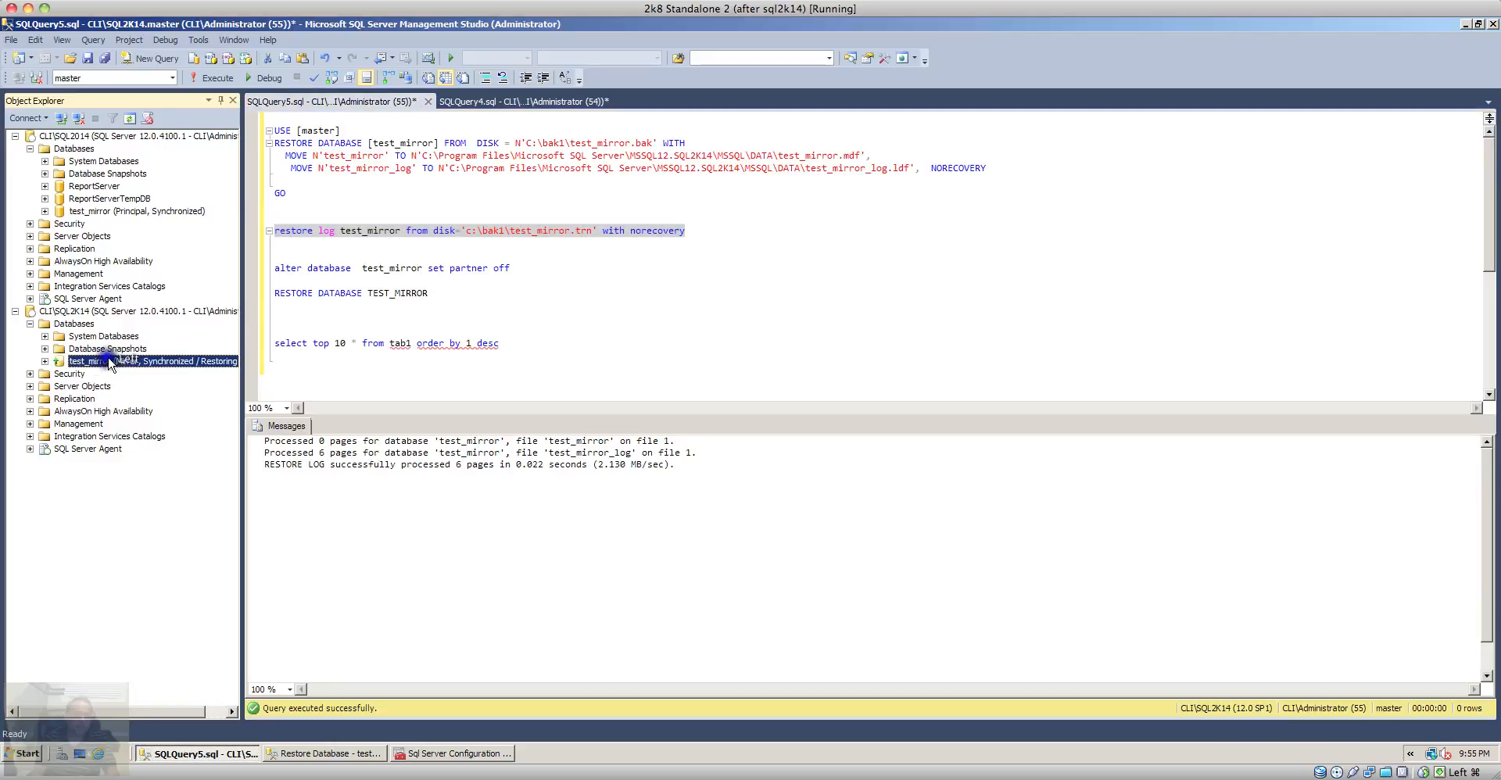
{"action": "left_click", "coordinate": [303, 320]}
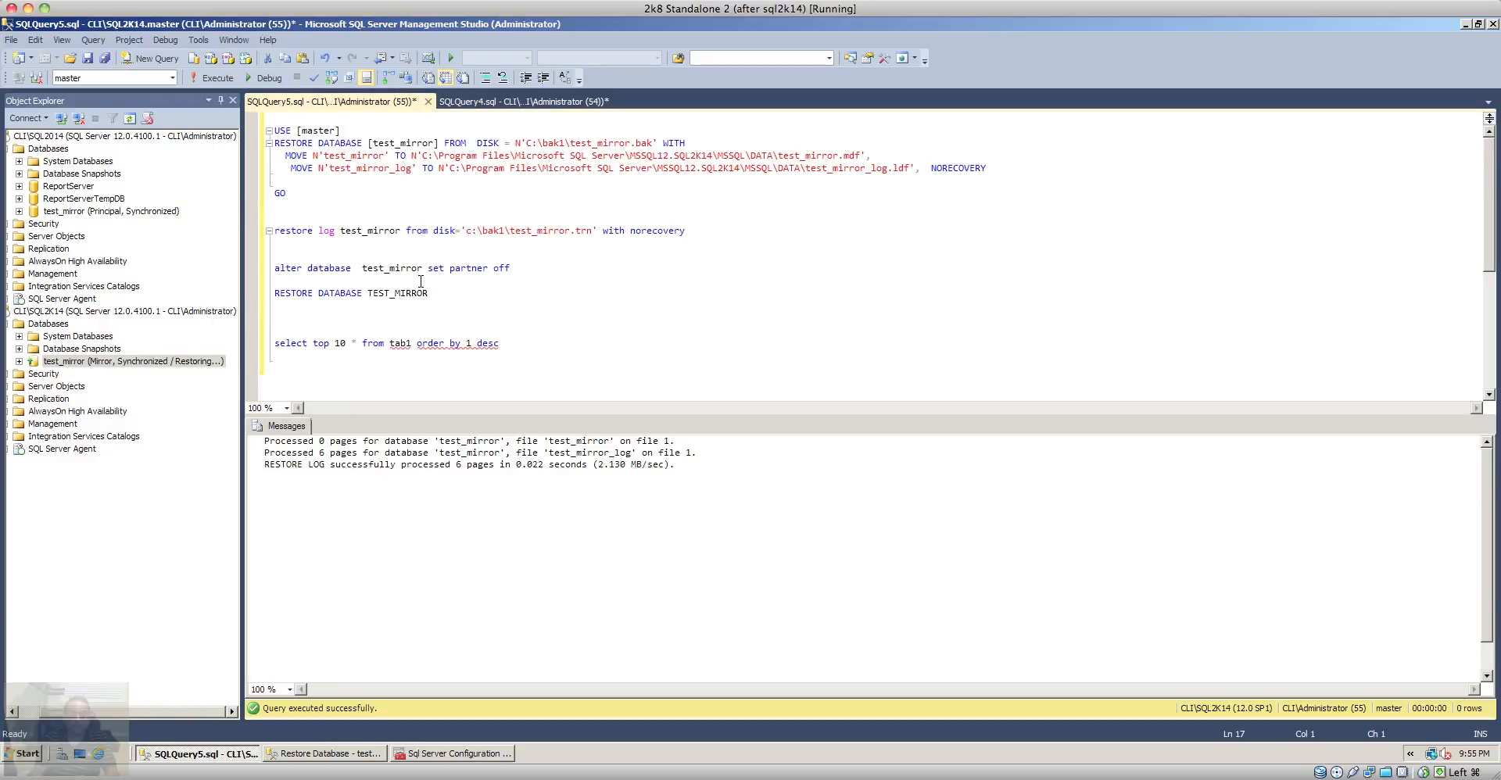
{"action": "left_click_drag", "start_coordinate": [541, 269], "coordinate": [255, 275]}
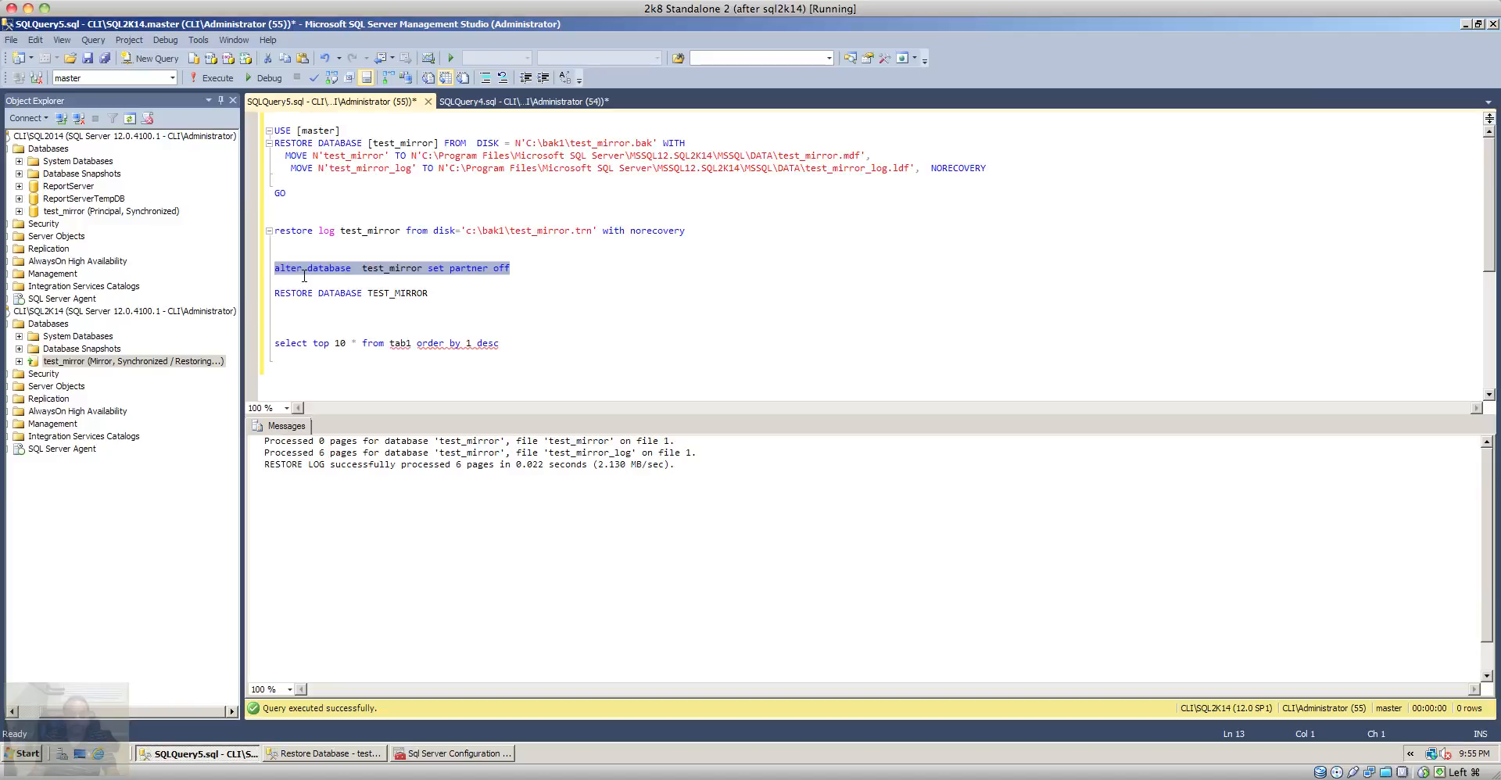
{"action": "left_click", "coordinate": [218, 77]}
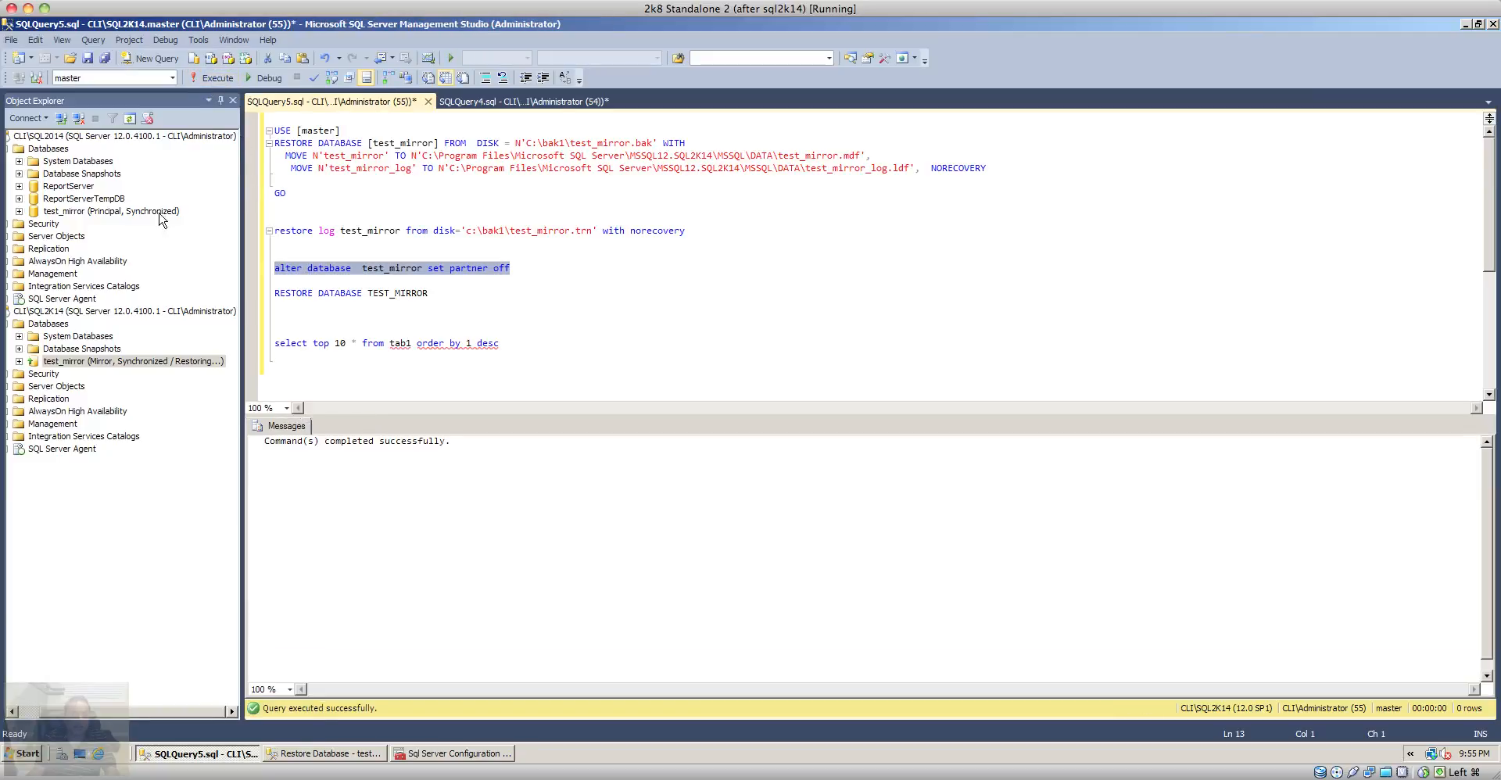
- Refresh both servers to show SQL2K14's copy restoring and SQL2014's no longer principal
{"action": "left_click", "coordinate": [53, 324]}
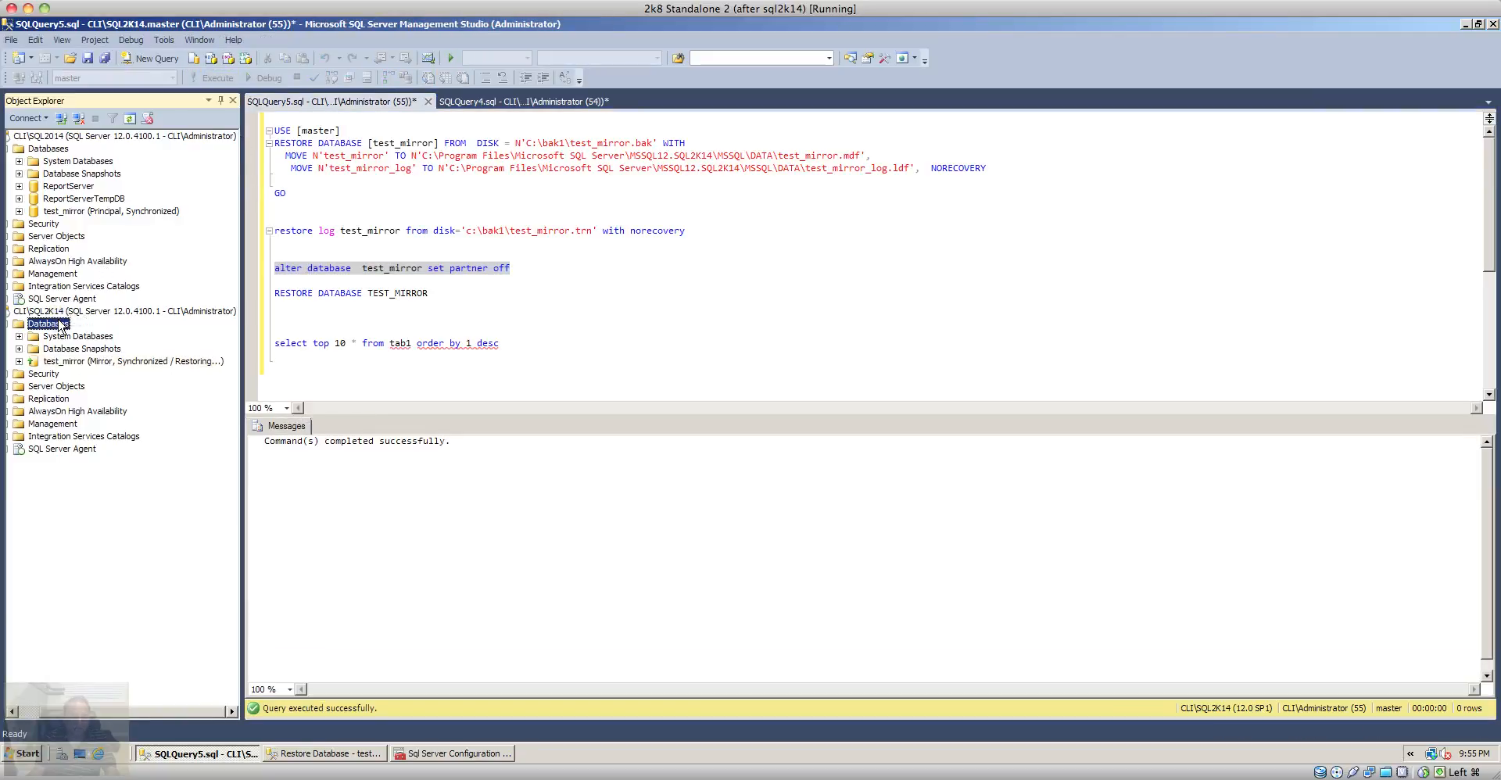
{"action": "key", "text": "F5"}
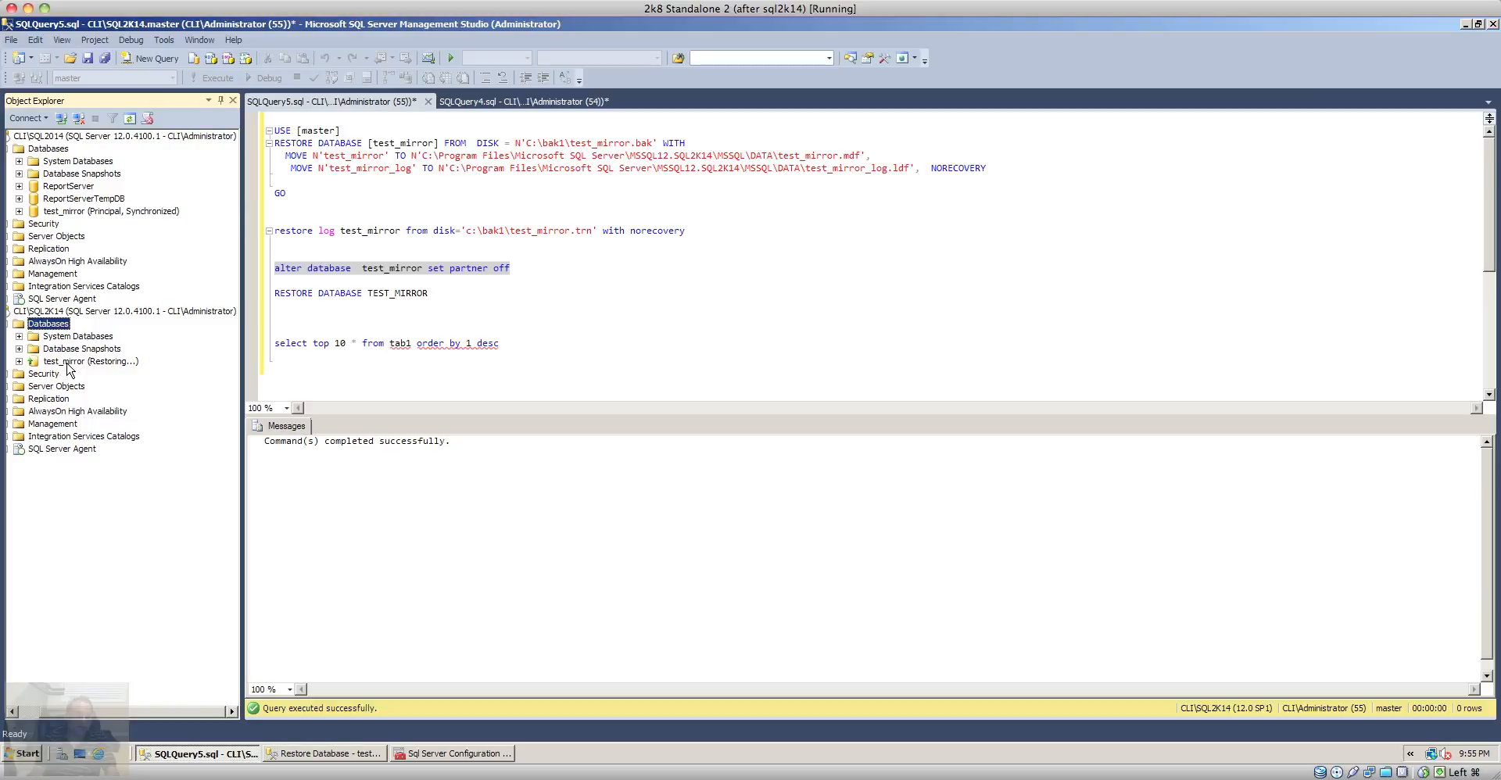
{"action": "left_click", "coordinate": [50, 148]}
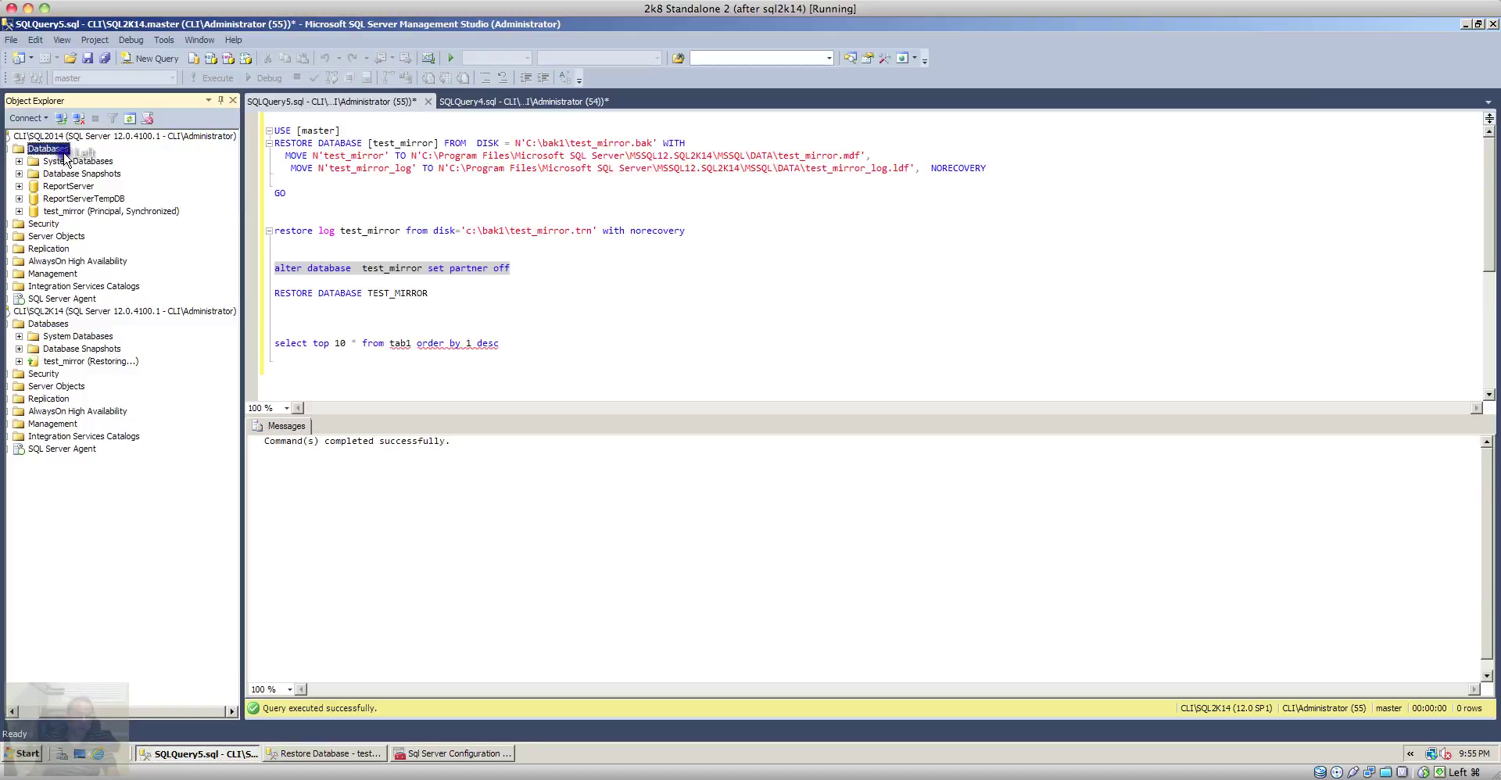
{"action": "left_click", "coordinate": [64, 210]}
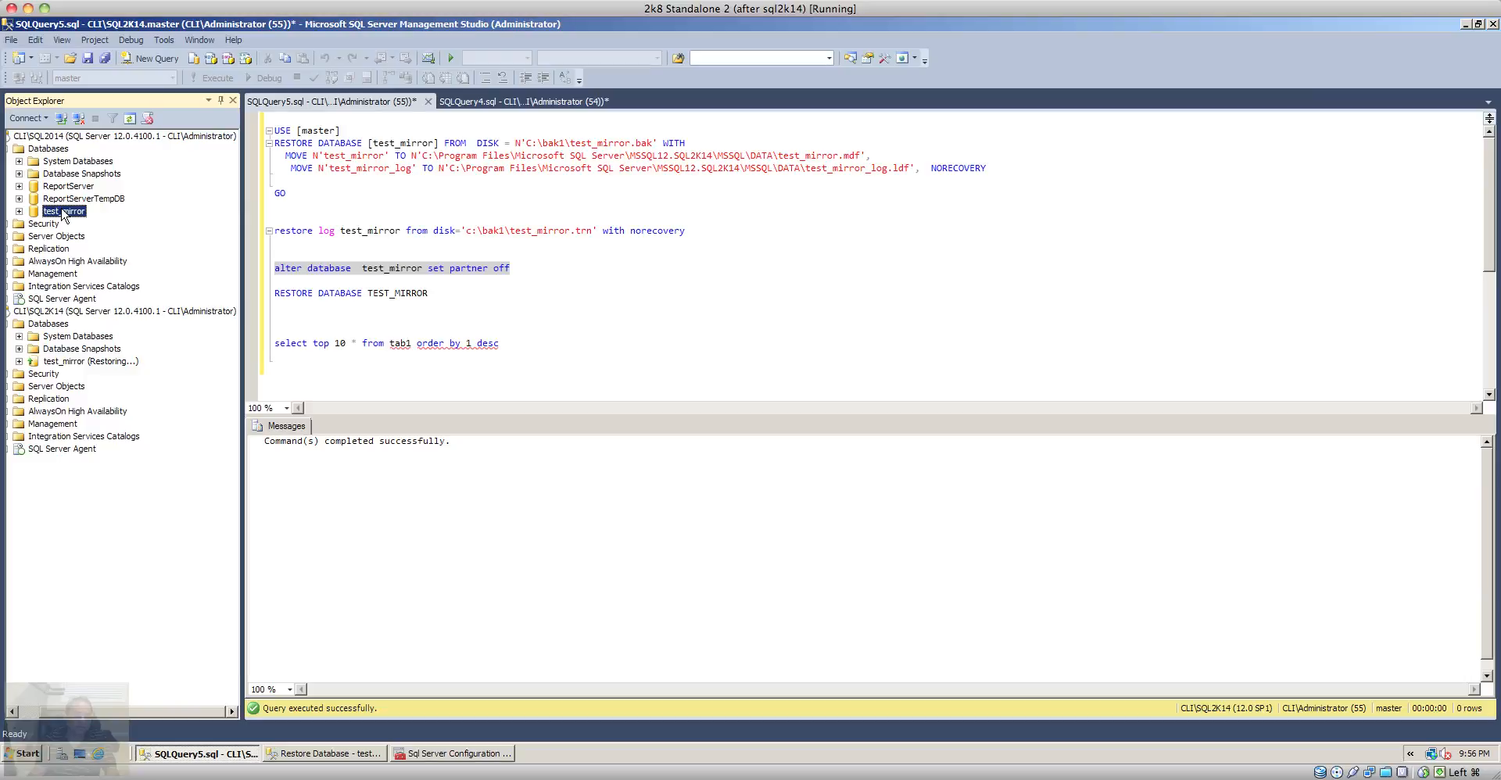
- Run RESTORE DATABASE TEST_MIRROR on SQL2K14 to bring the restoring copy online
{"action": "left_click", "coordinate": [70, 362]}
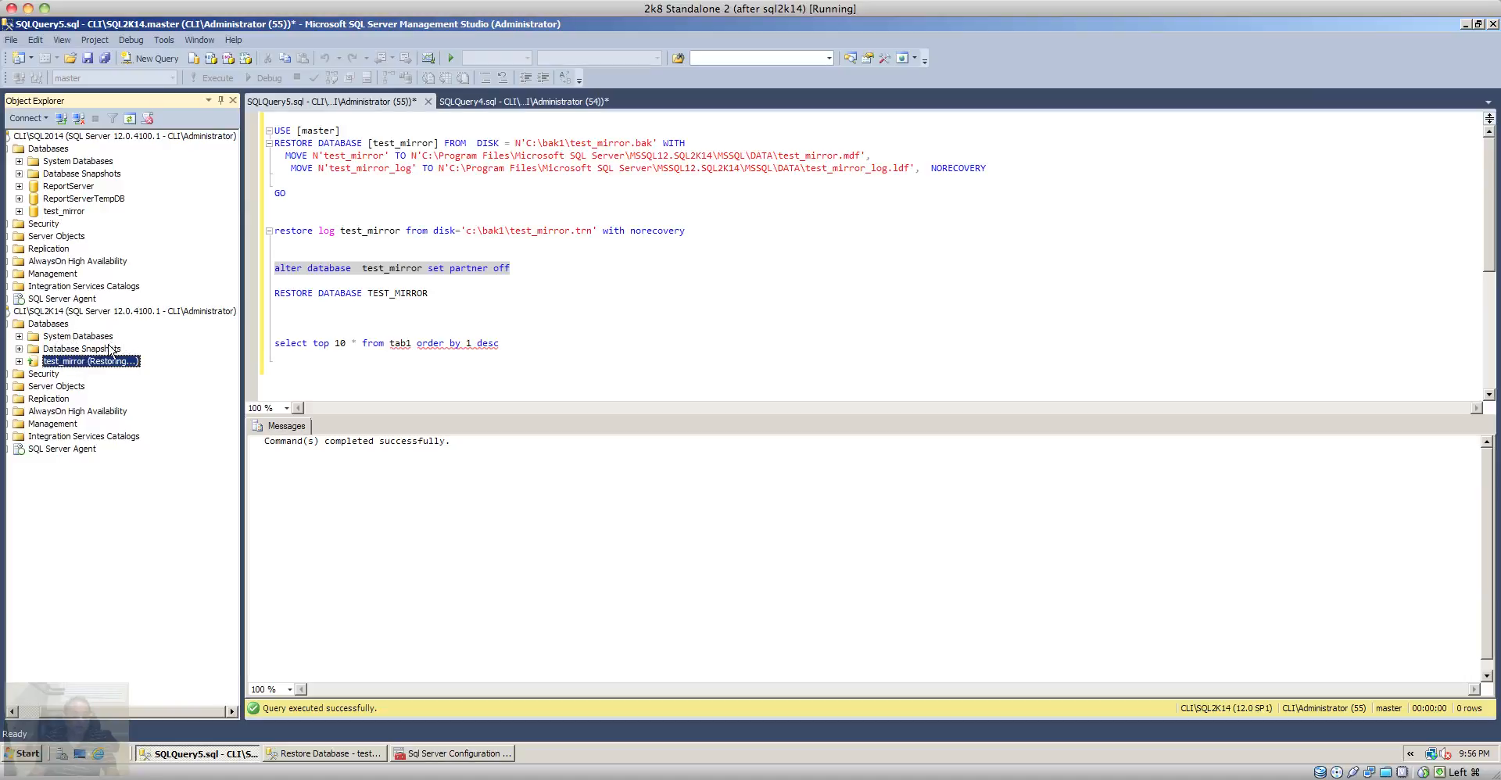
{"action": "left_click", "coordinate": [318, 332]}
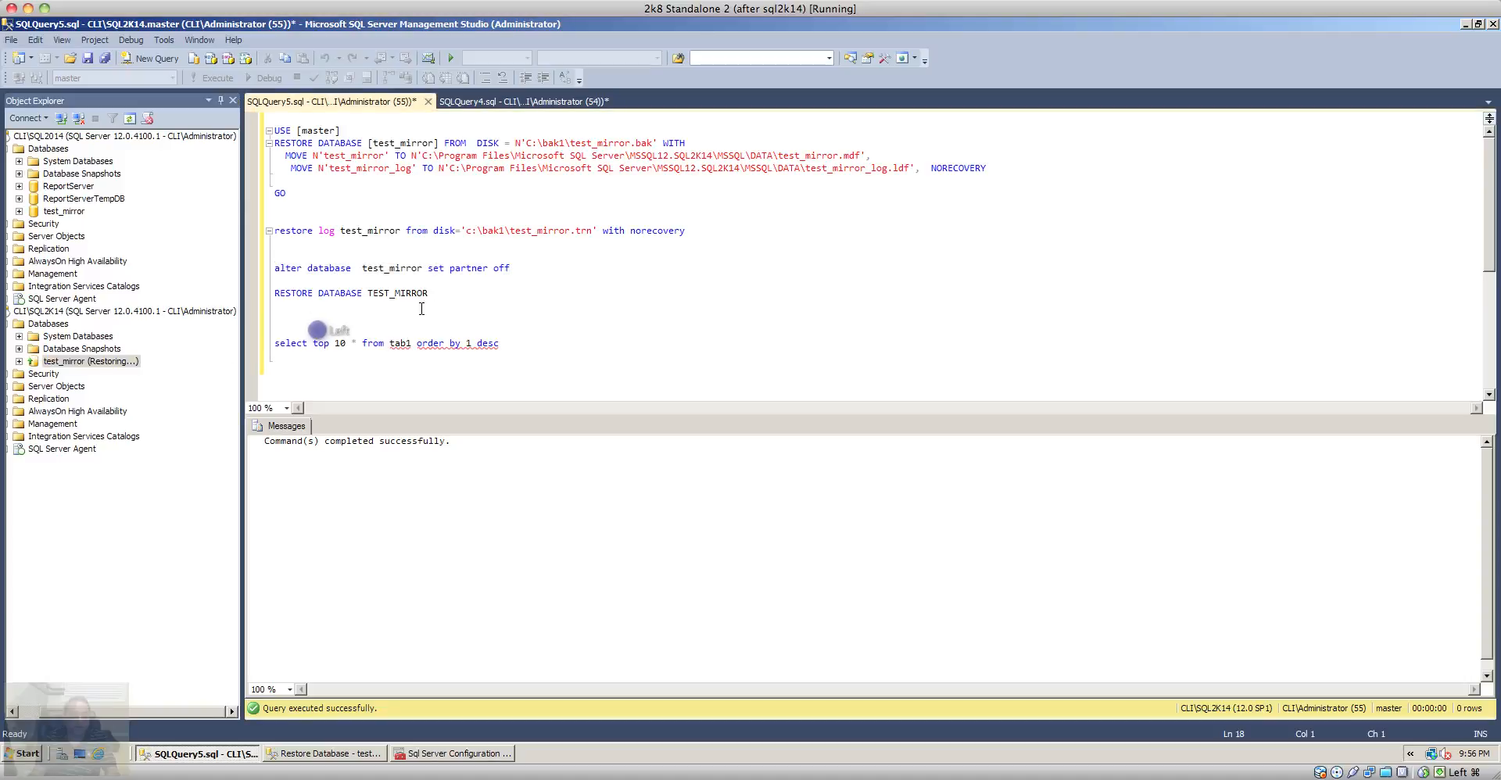
{"action": "mouse_move", "coordinate": [434, 293]}
{"action": "left_mouse_down"}
{"action": "mouse_move", "coordinate": [448, 301]}
{"action": "mouse_move", "coordinate": [272, 294]}
{"action": "left_mouse_up"}
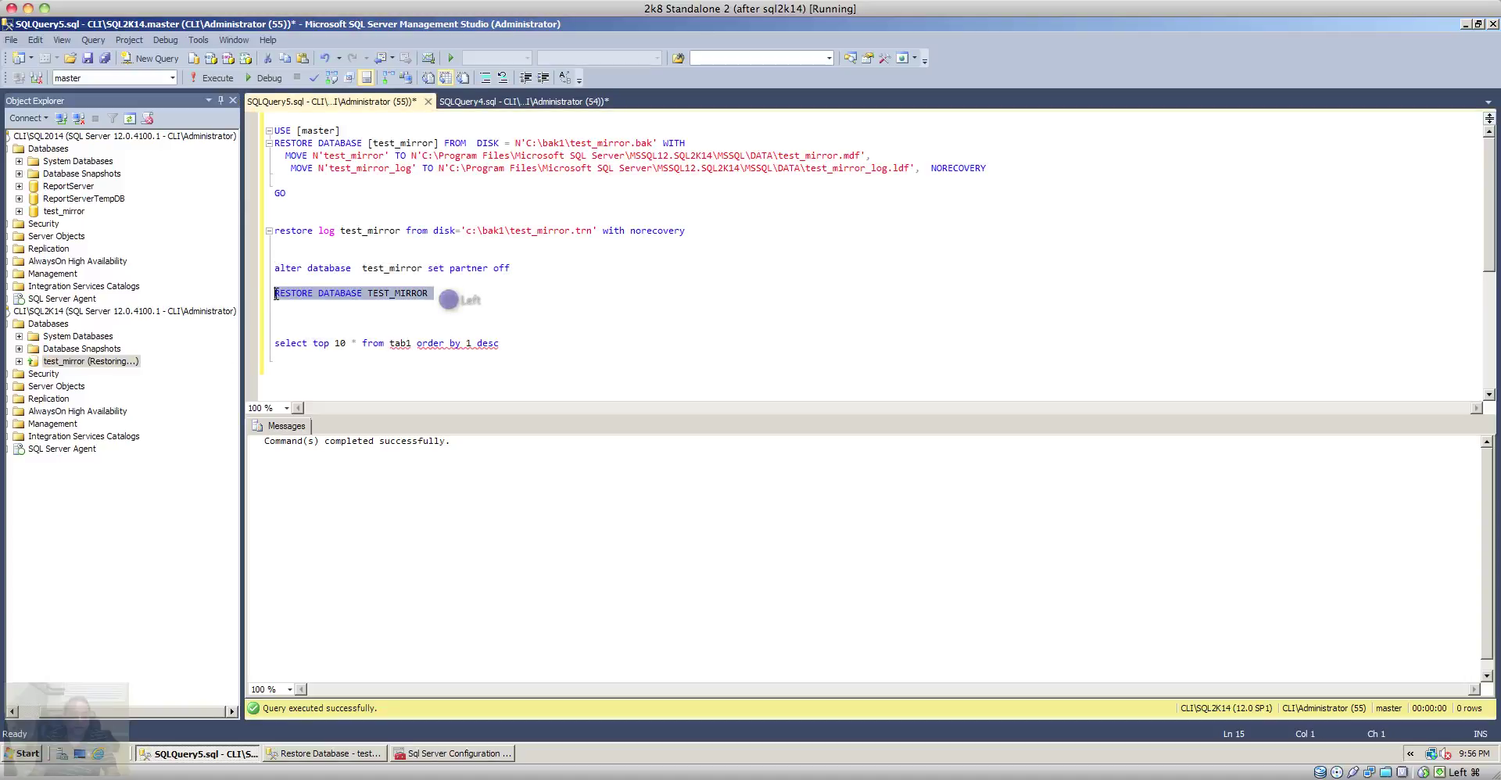
{"action": "left_click", "coordinate": [218, 77]}
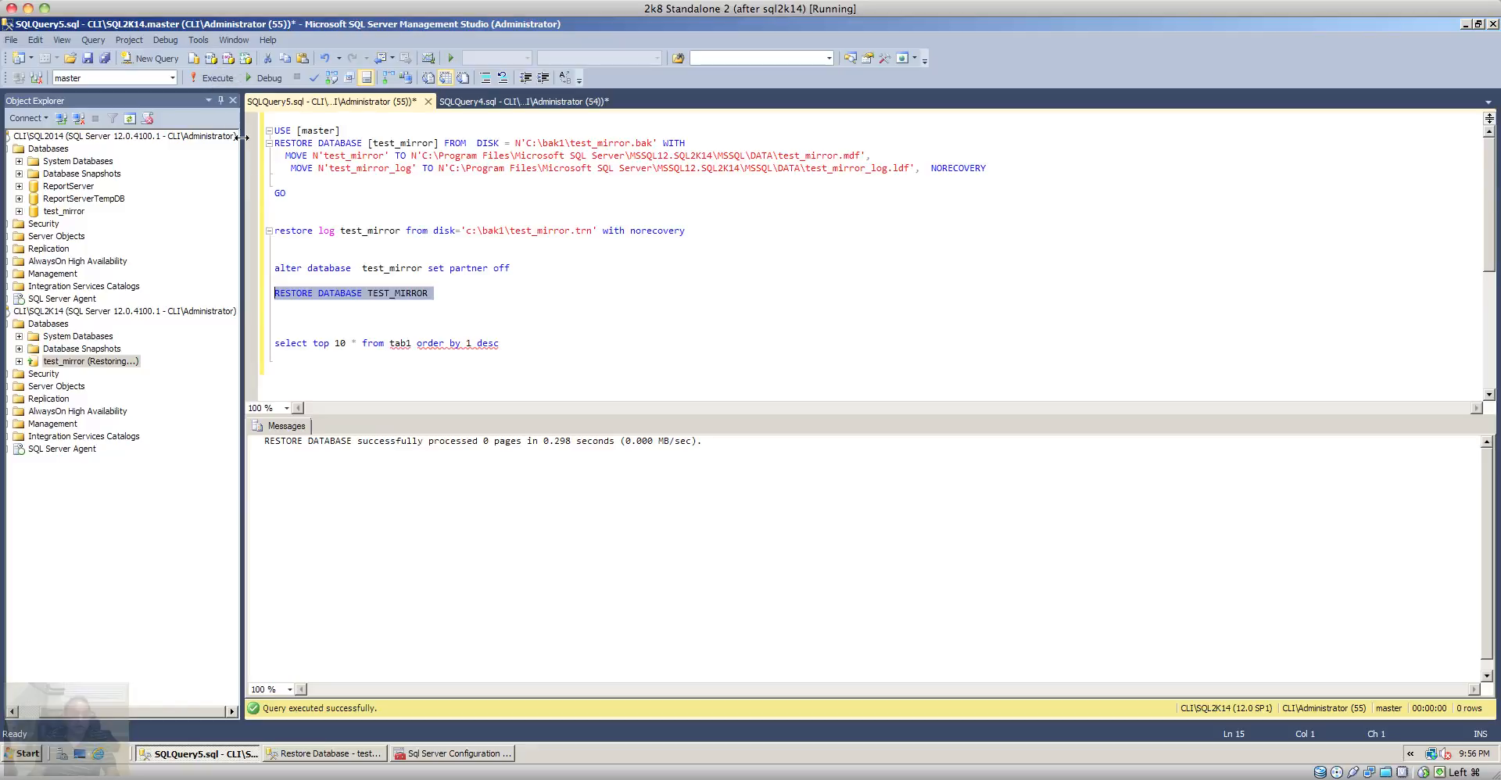
- Run the select top 10 query against test_mirror on SQL2K14, showing top record 113
{"action": "left_click", "coordinate": [173, 78]}
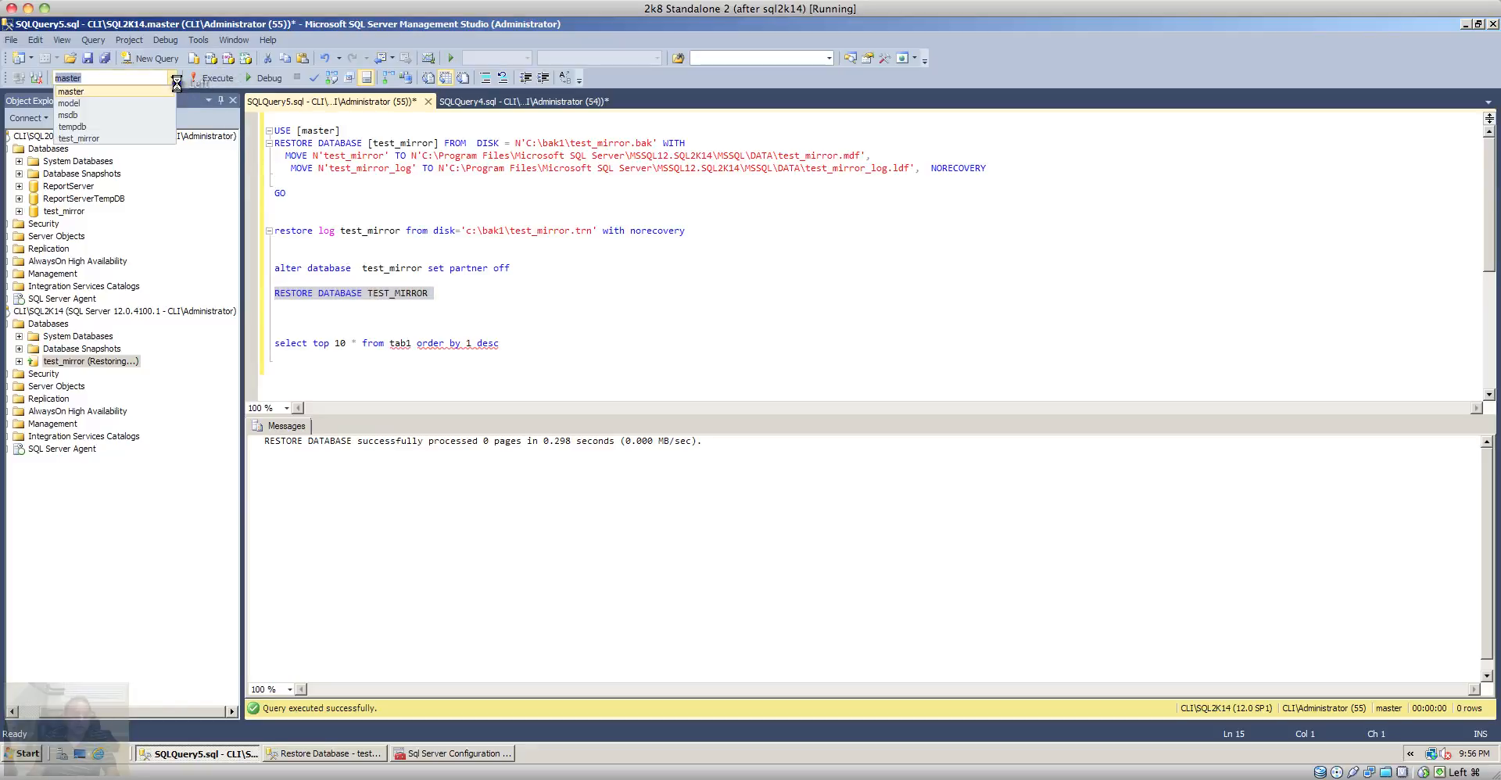
{"action": "left_click", "coordinate": [80, 137]}
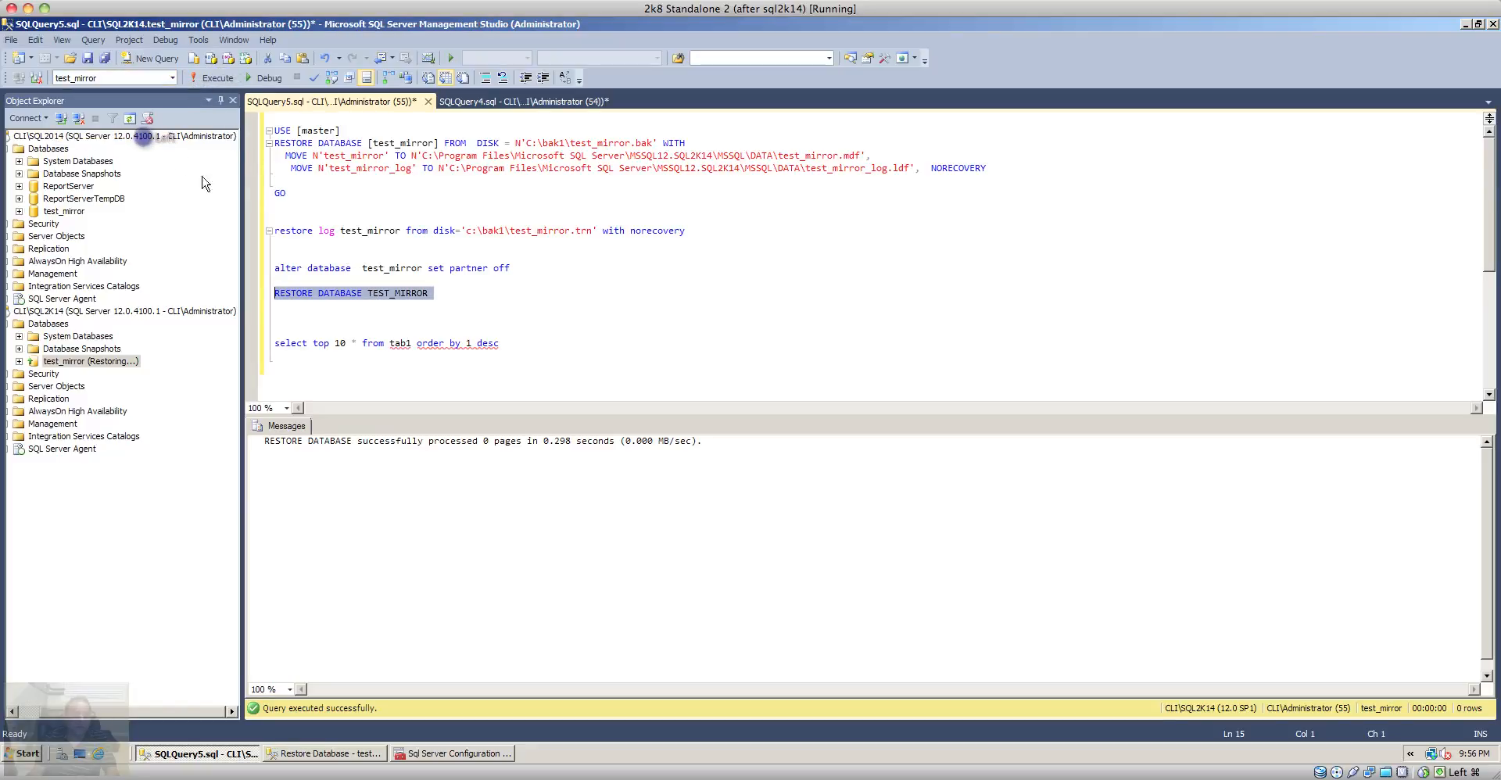
{"action": "left_click_drag", "start_coordinate": [541, 346], "coordinate": [235, 337]}
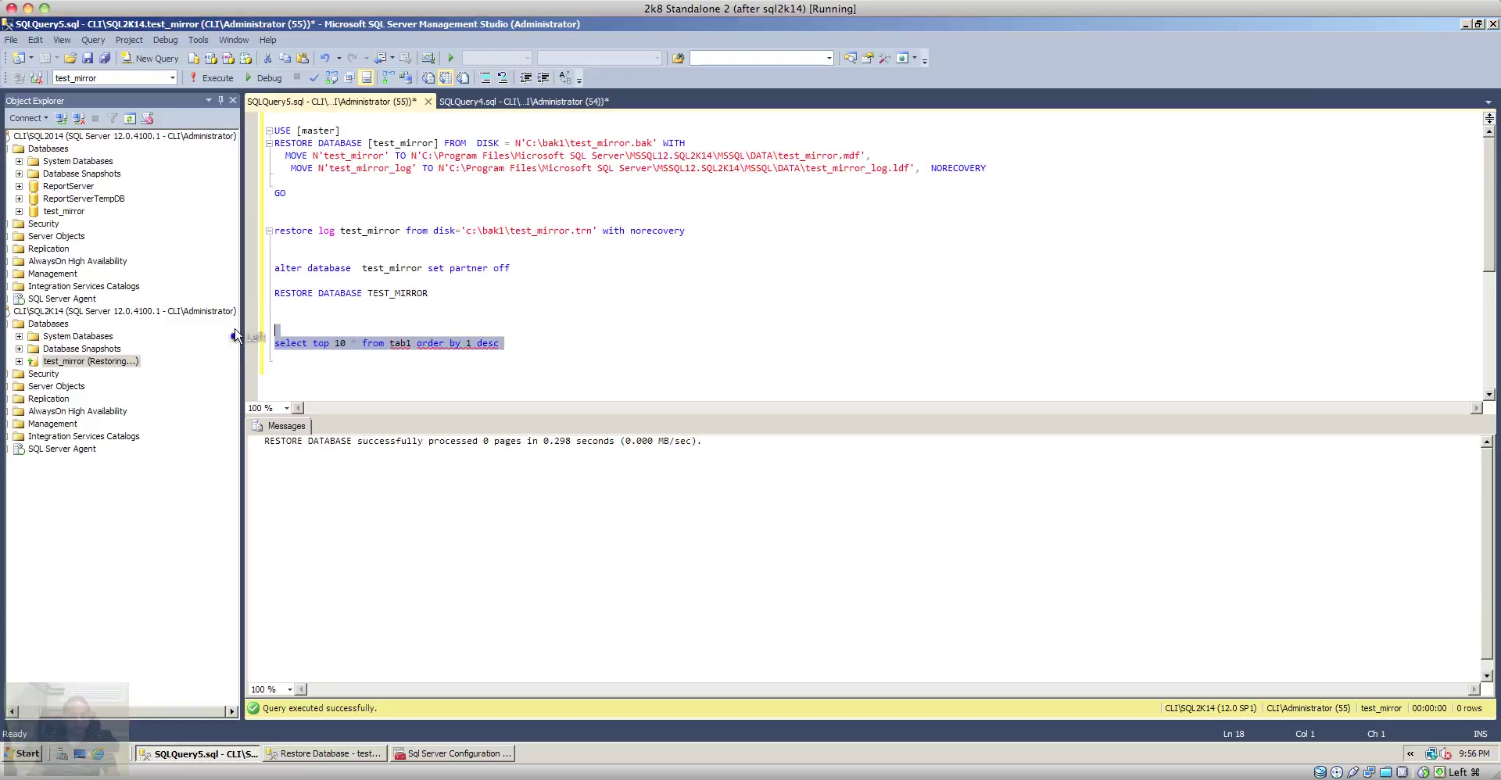
{"action": "left_click", "coordinate": [215, 78]}
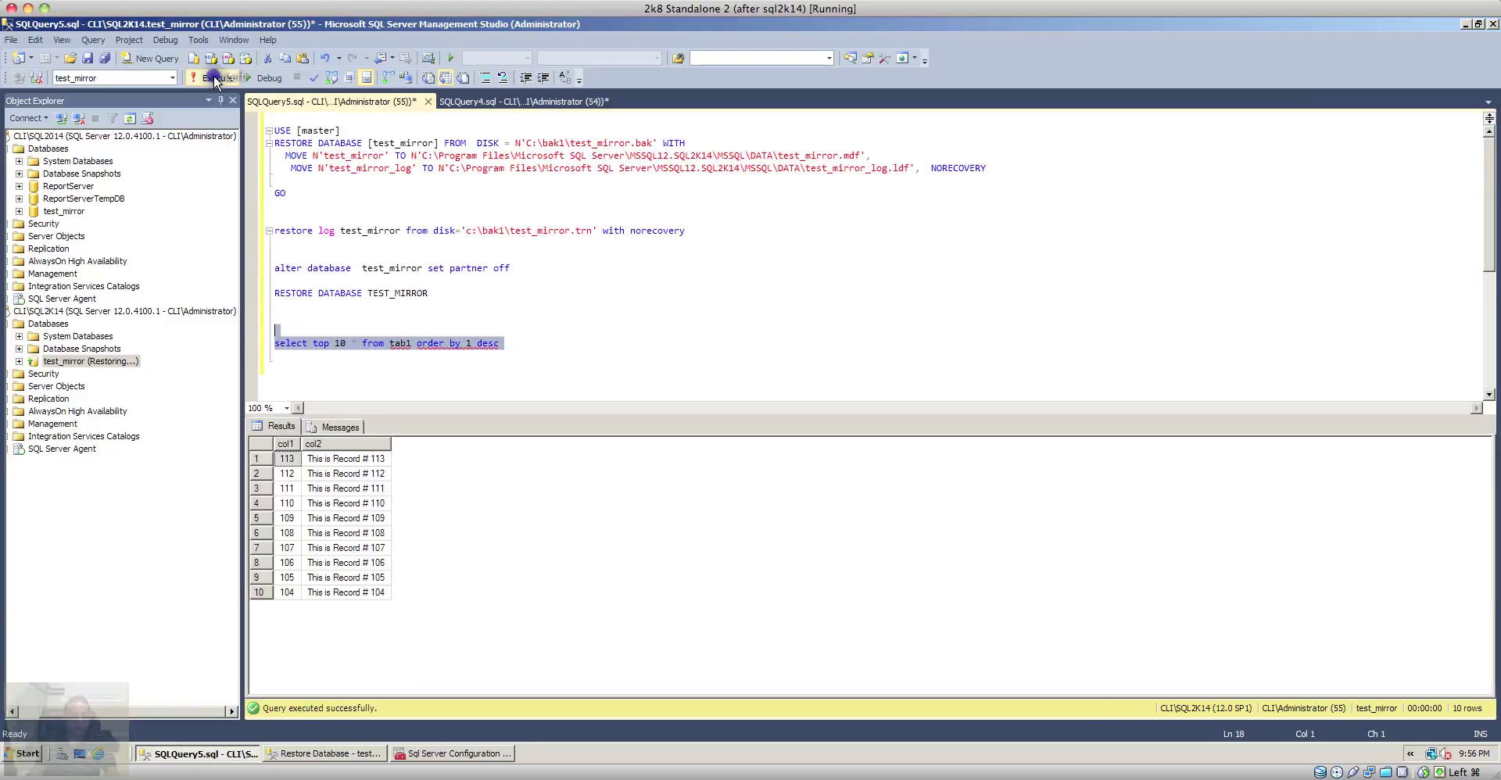
{"action": "left_click", "coordinate": [293, 458]}
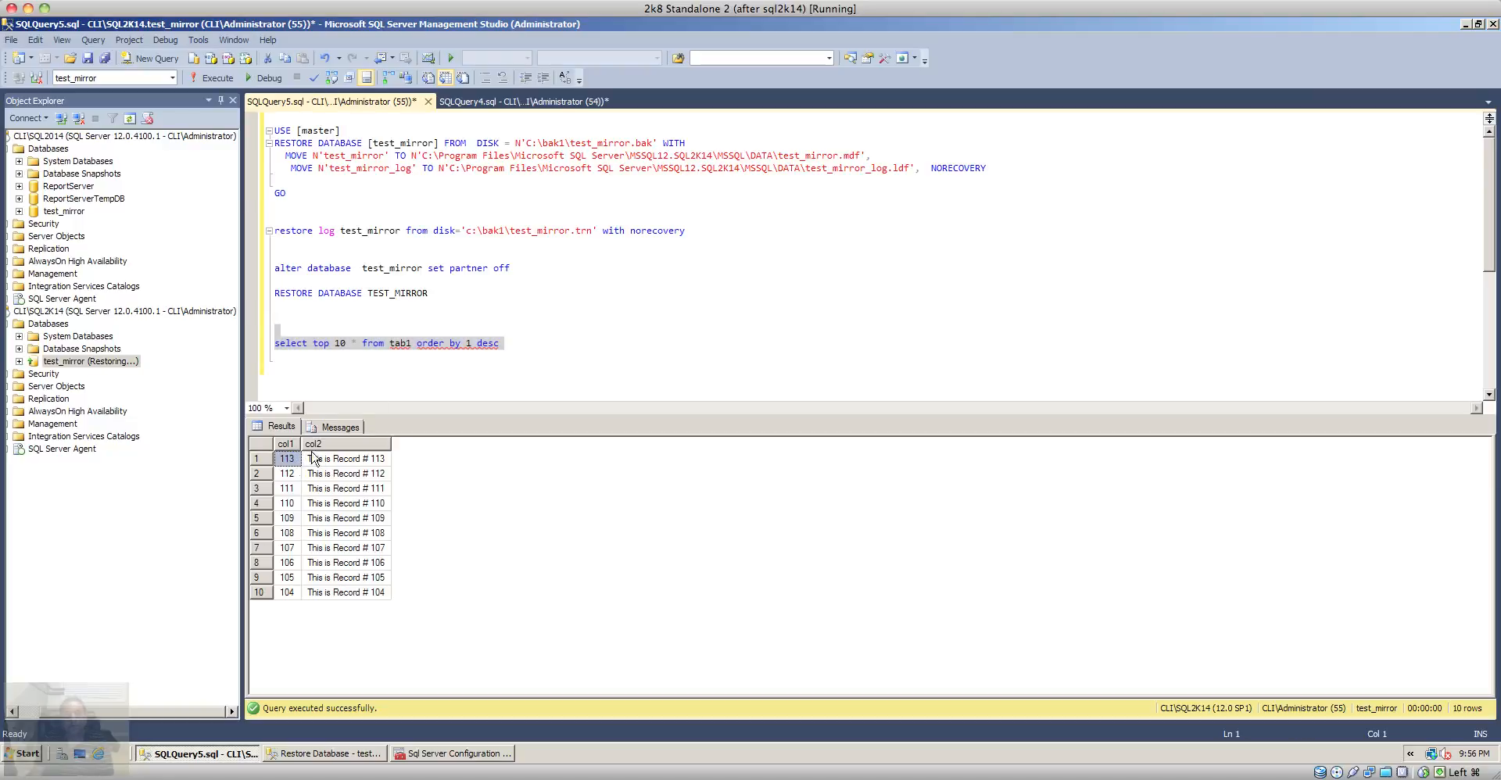
- Compare with the SQL2014 results, where the top record is also 113
{"action": "left_click", "coordinate": [527, 103]}
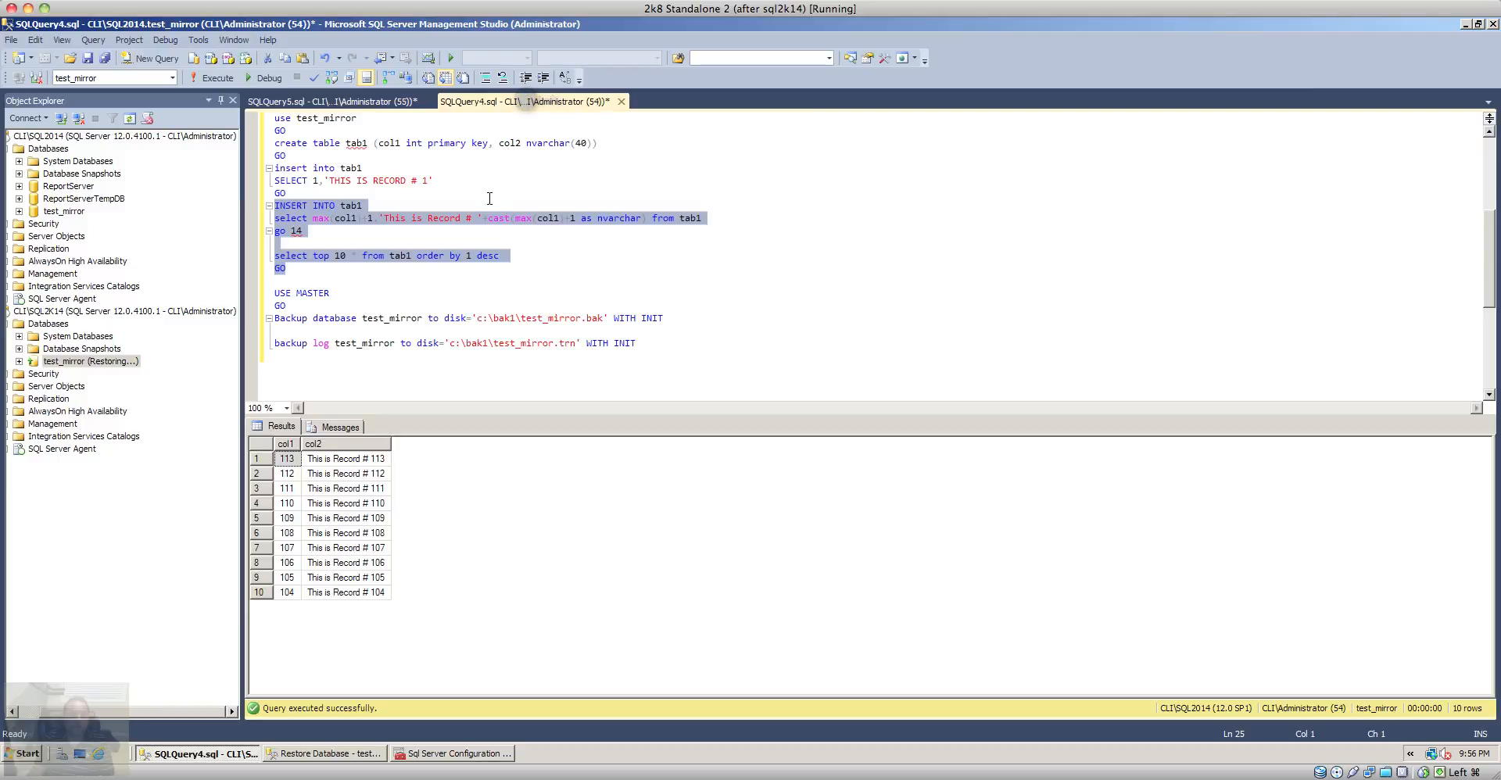
{"action": "left_click", "coordinate": [289, 458]}
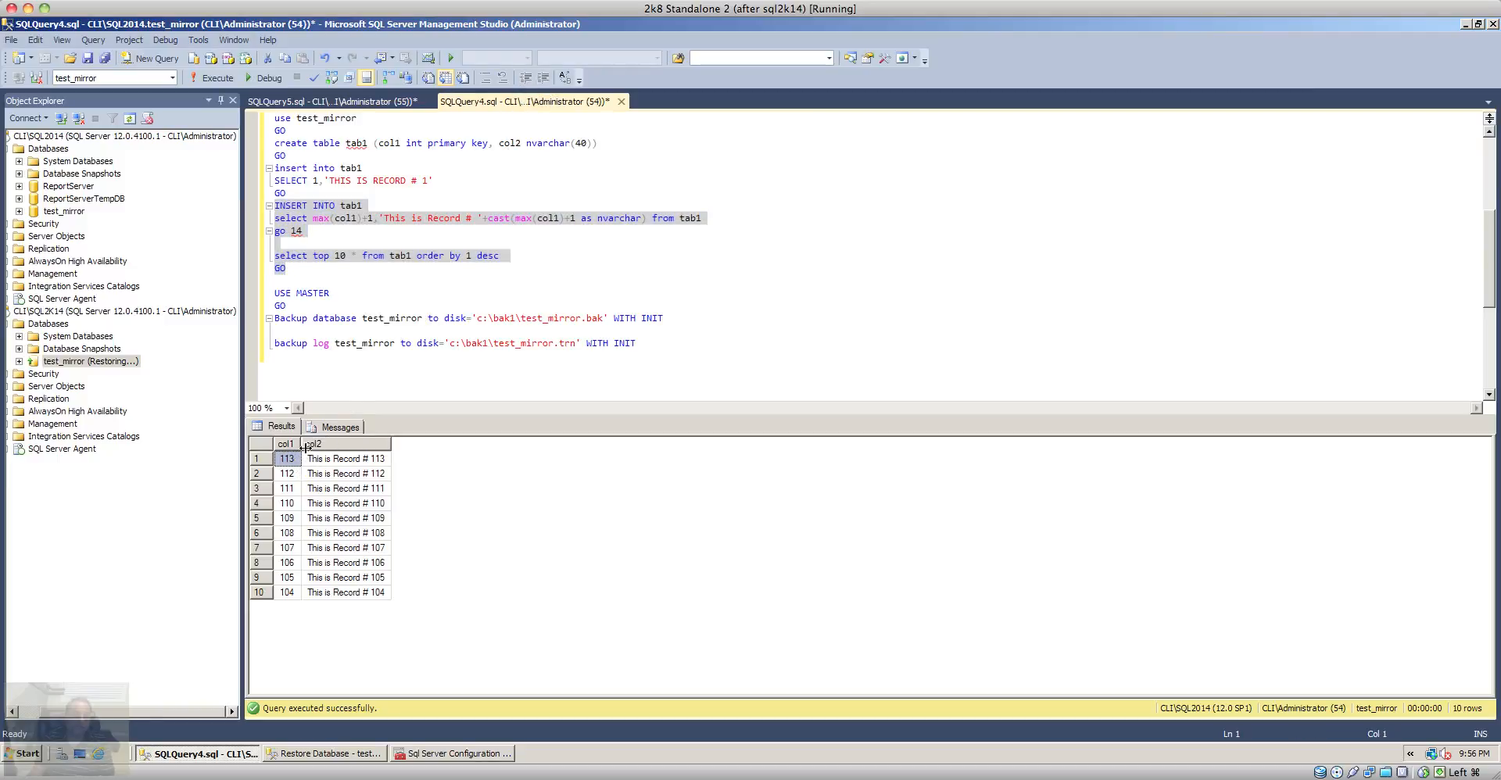